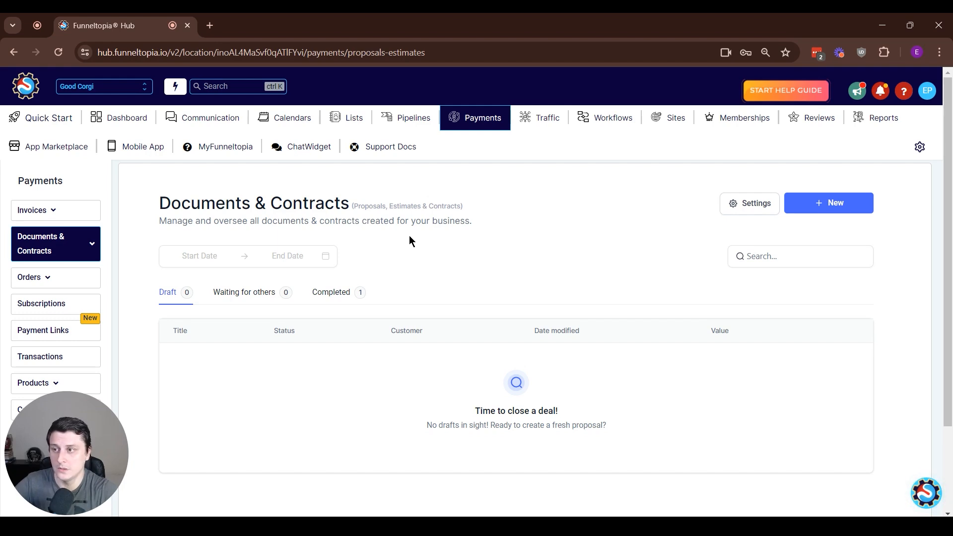
Step: View the Documents & Contracts templates and return to the list of all documents and contracts
mouse_move(78, 240)
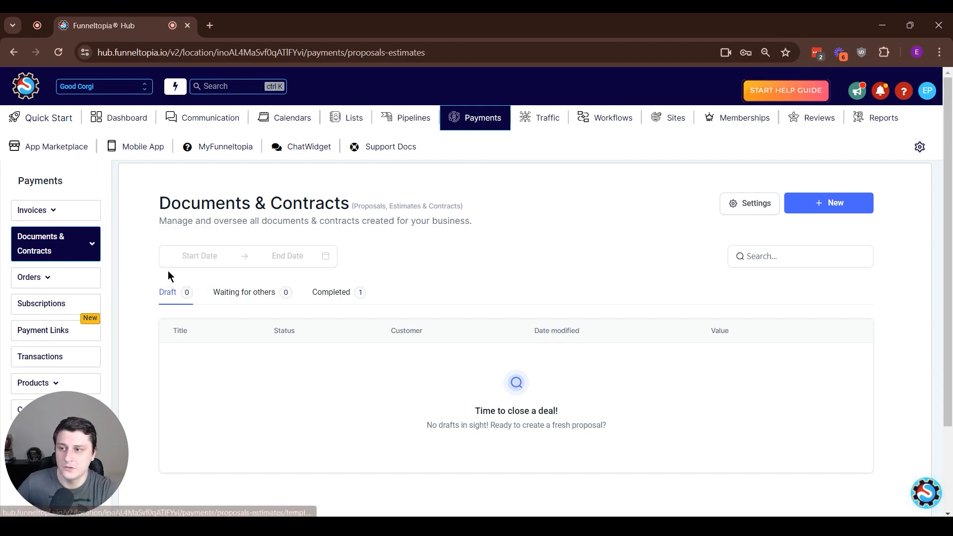
left_click(141, 272)
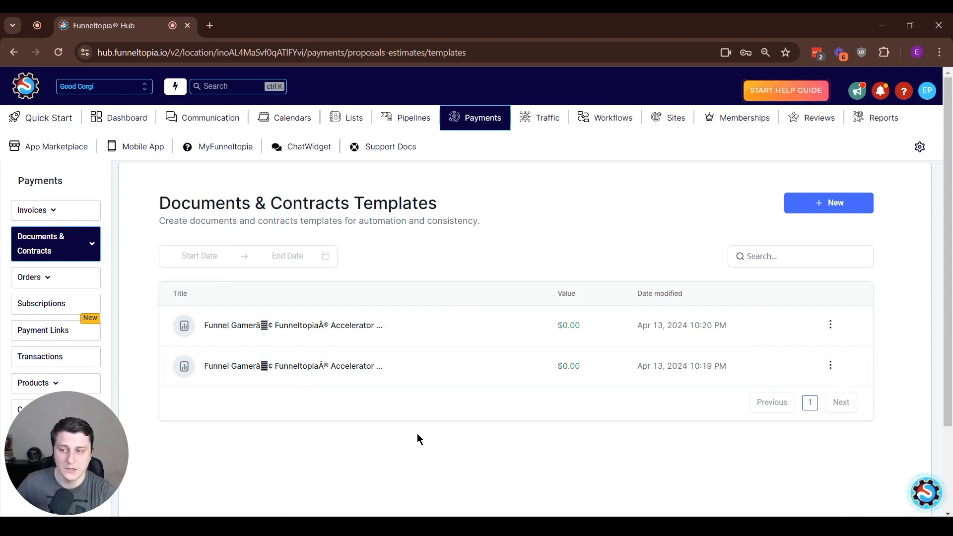
mouse_move(75, 246)
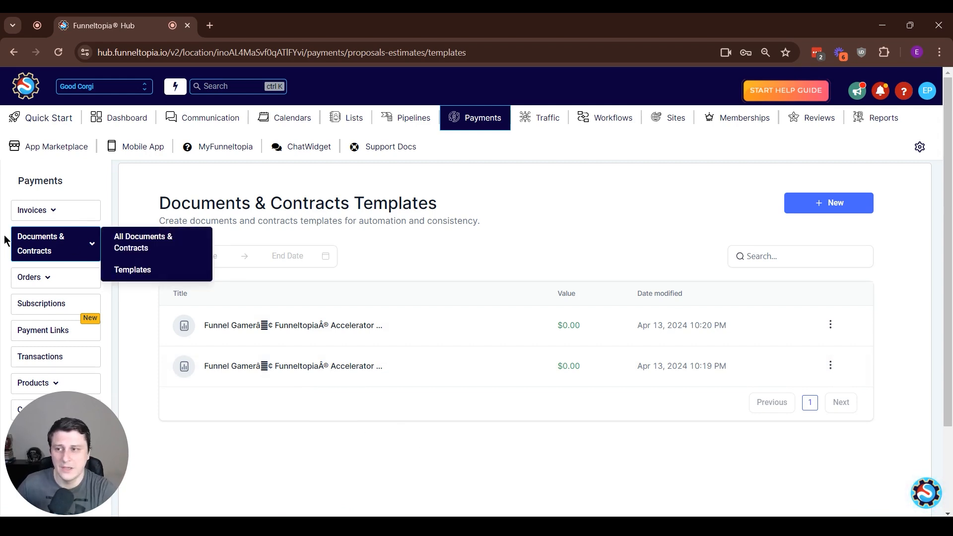
left_click(126, 243)
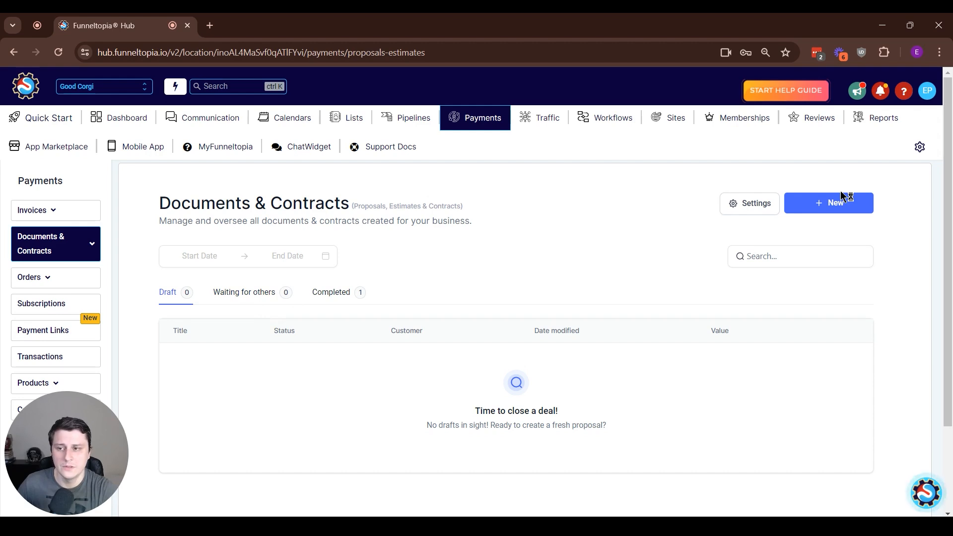
Step: Look through the Draft, Waiting for others and Completed documents and check the date range filter
left_click(238, 293)
left_click(311, 292)
left_click(184, 292)
left_click(216, 295)
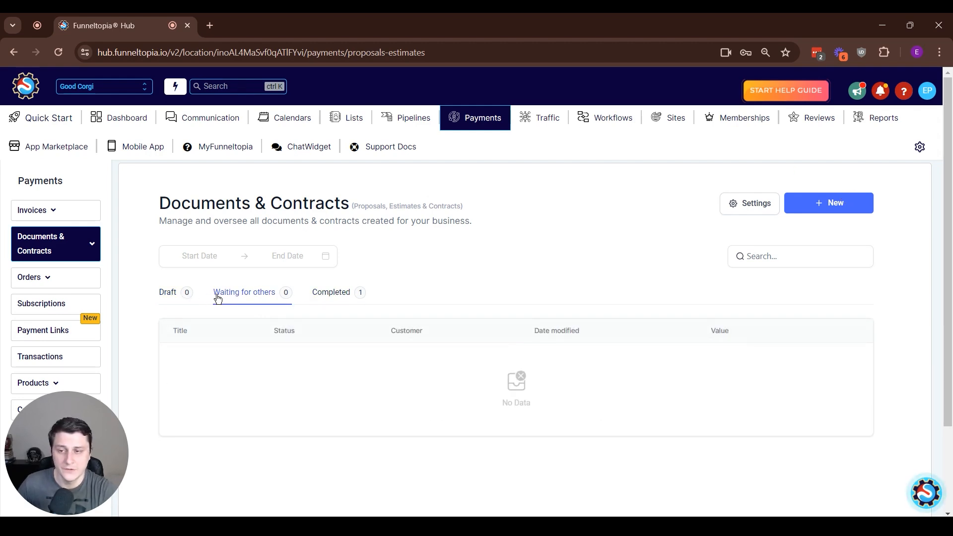
left_click(330, 297)
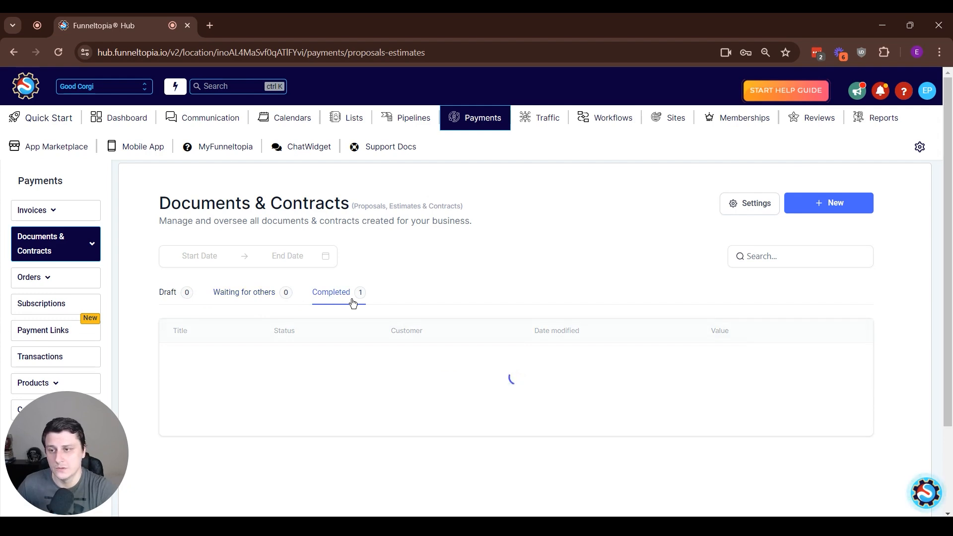
left_click(170, 297)
left_click(199, 256)
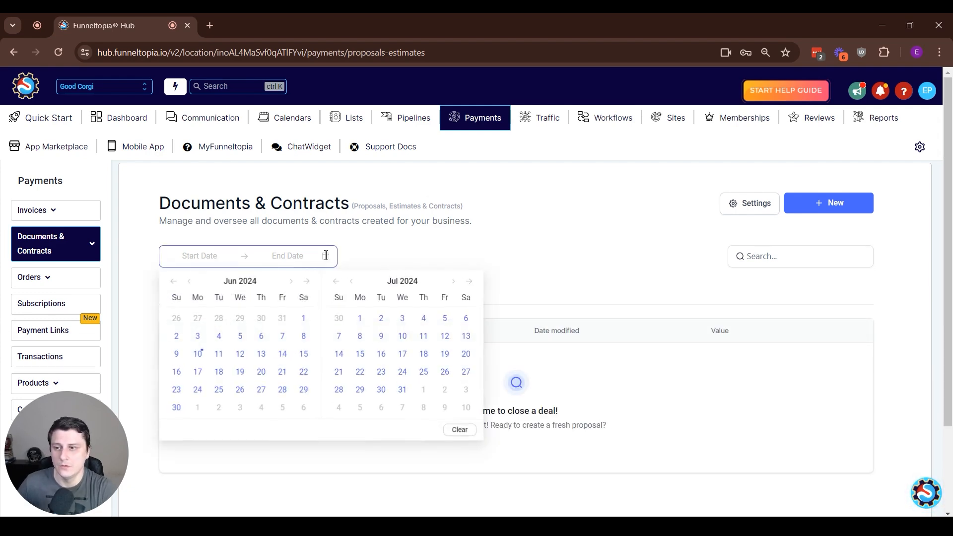
left_click(410, 248)
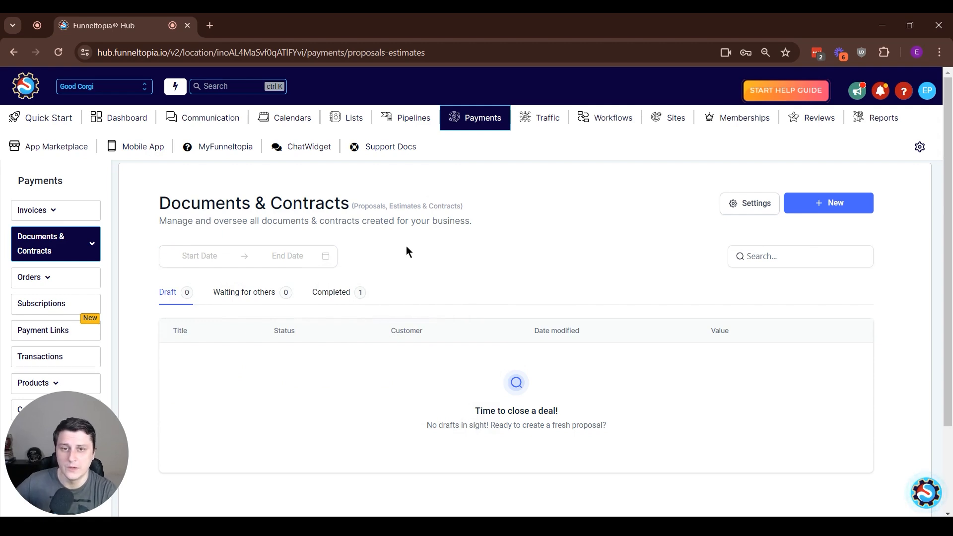
Step: Open the document settings and examine the customer notification options for sender, document received and document signed emails
left_click(745, 204)
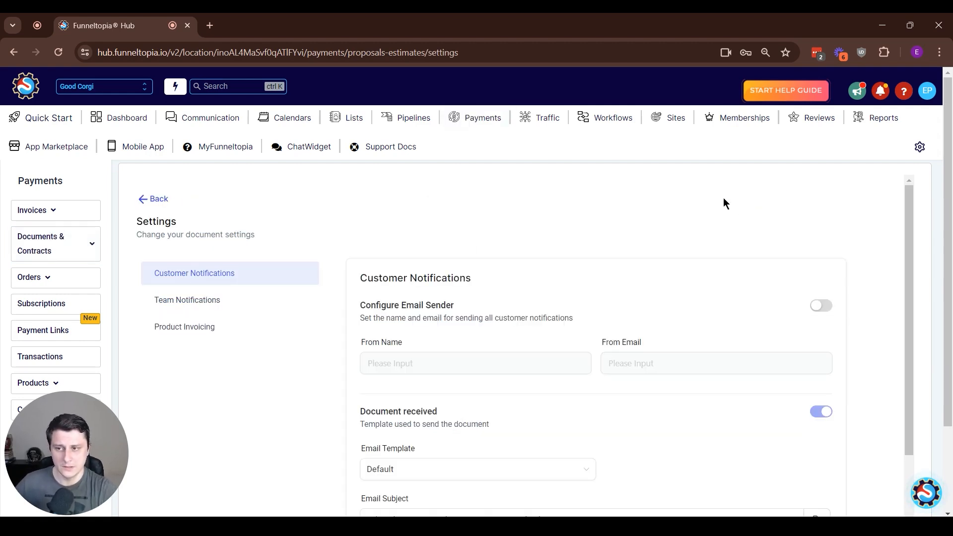
scroll(595, 201, "down", 1)
scroll(466, 275, "down", 2)
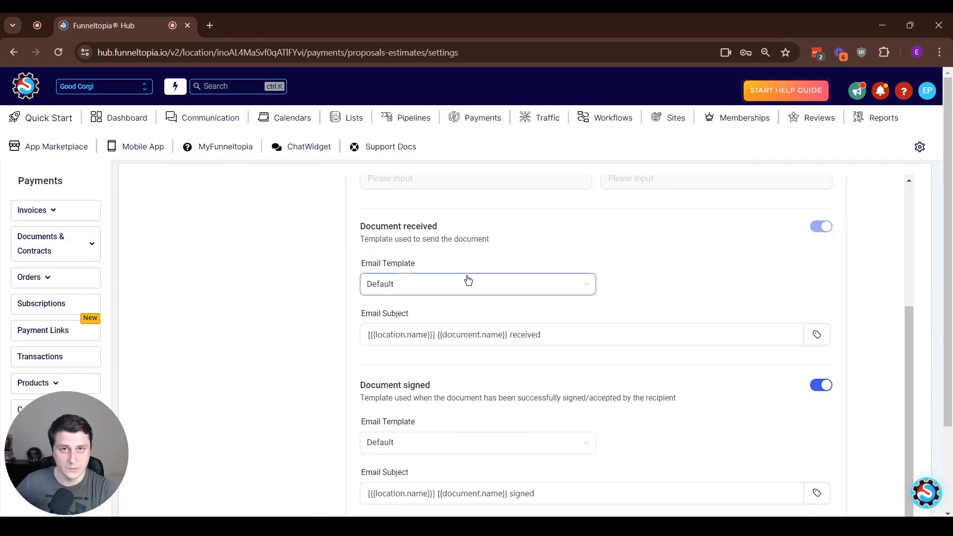
scroll(356, 295, "up", 3)
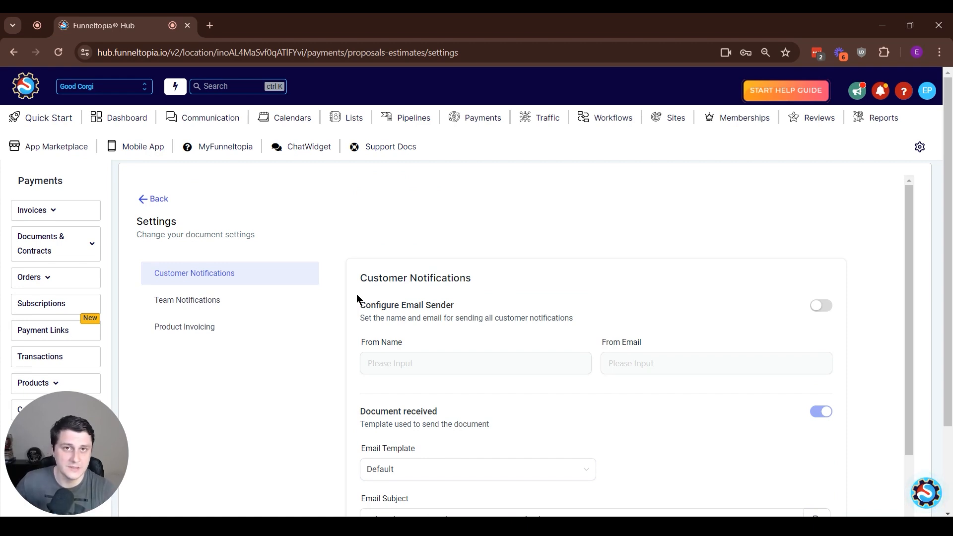
scroll(350, 313, "down", 4)
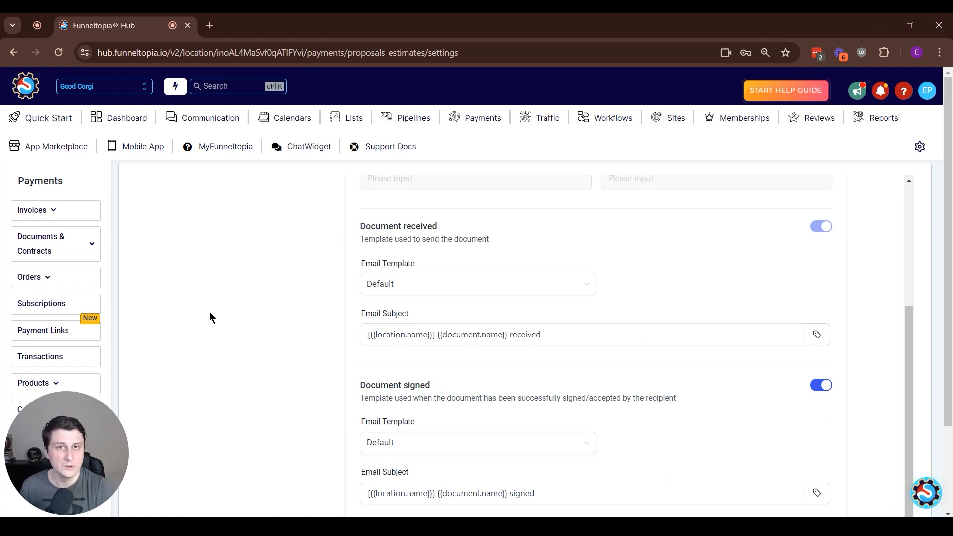
scroll(209, 317, "up", 4)
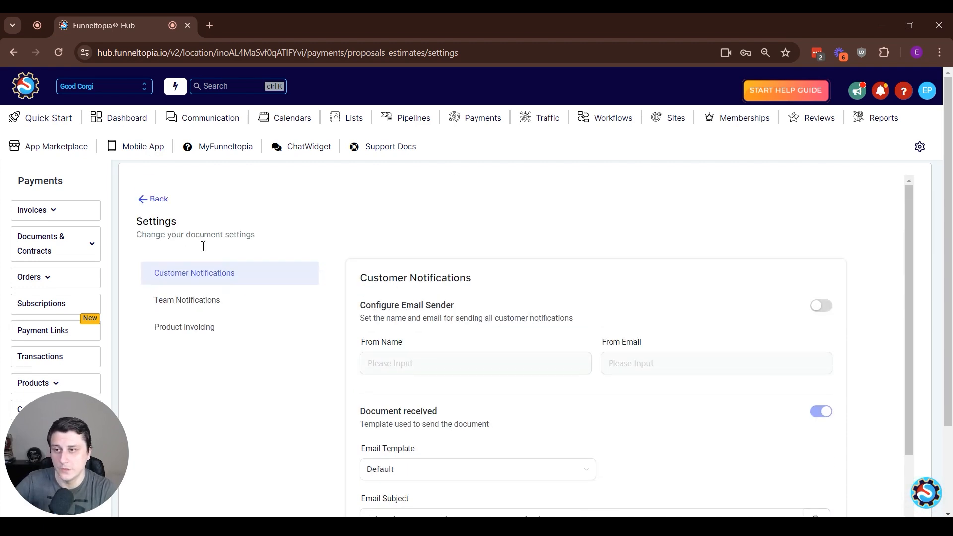
Step: Examine the Team Notifications and Product Invoicing settings and return to the documents list
left_click(278, 300)
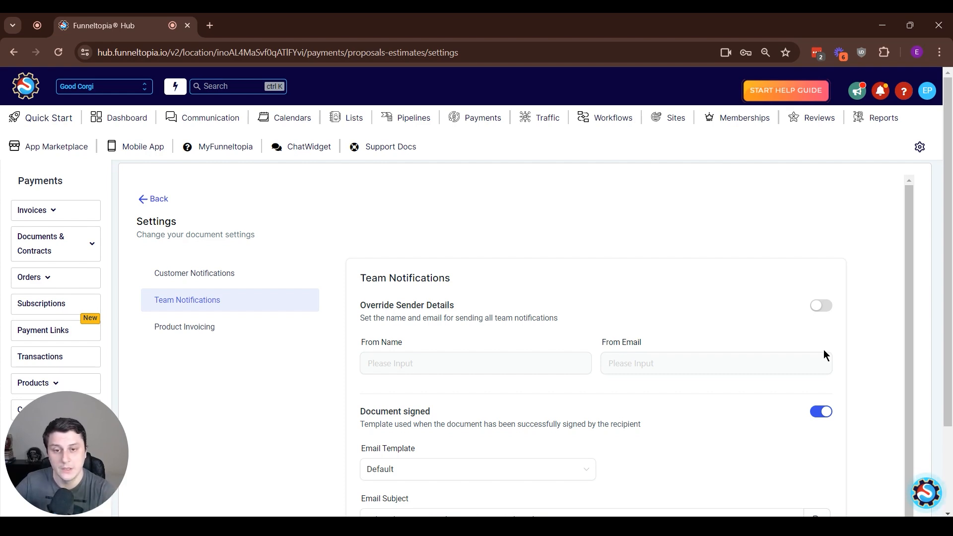
scroll(729, 325, "down", 1)
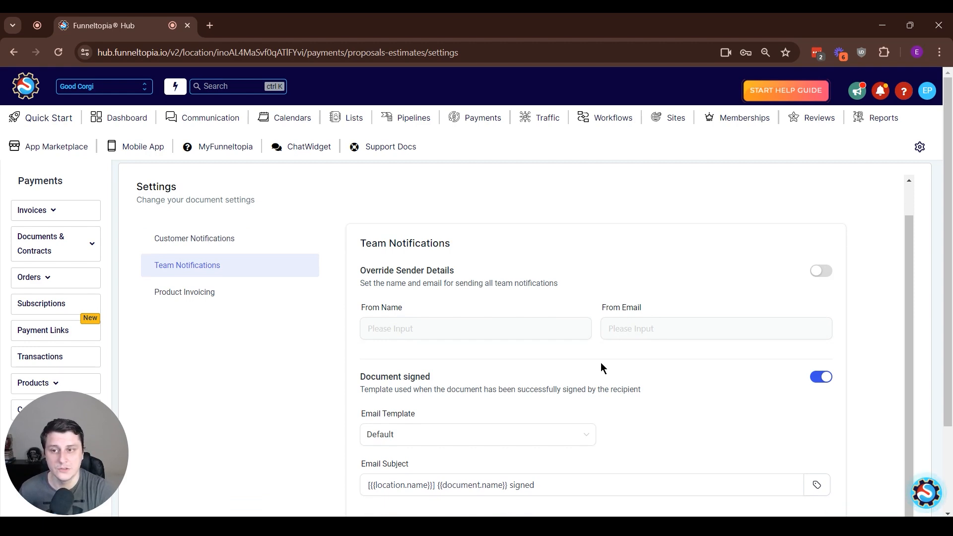
left_click(221, 297)
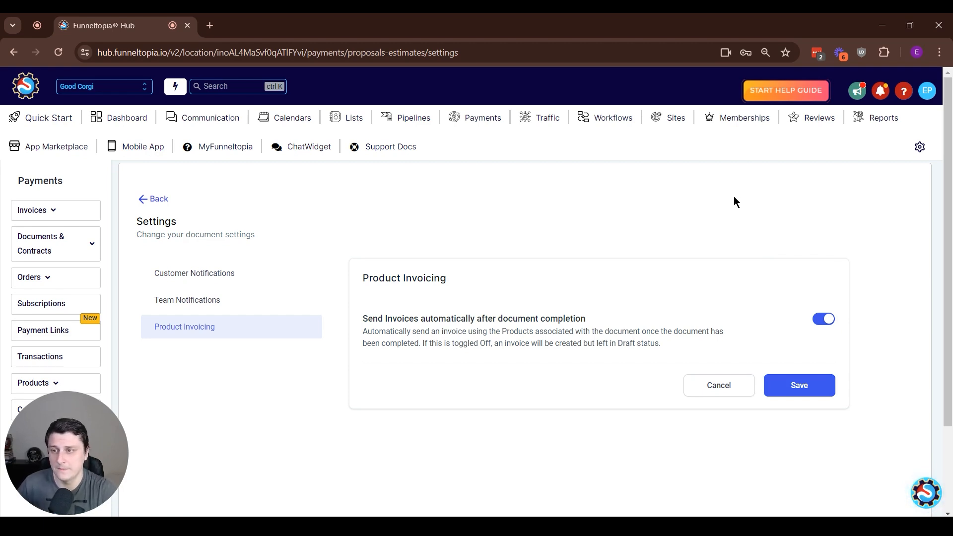
left_click(155, 200)
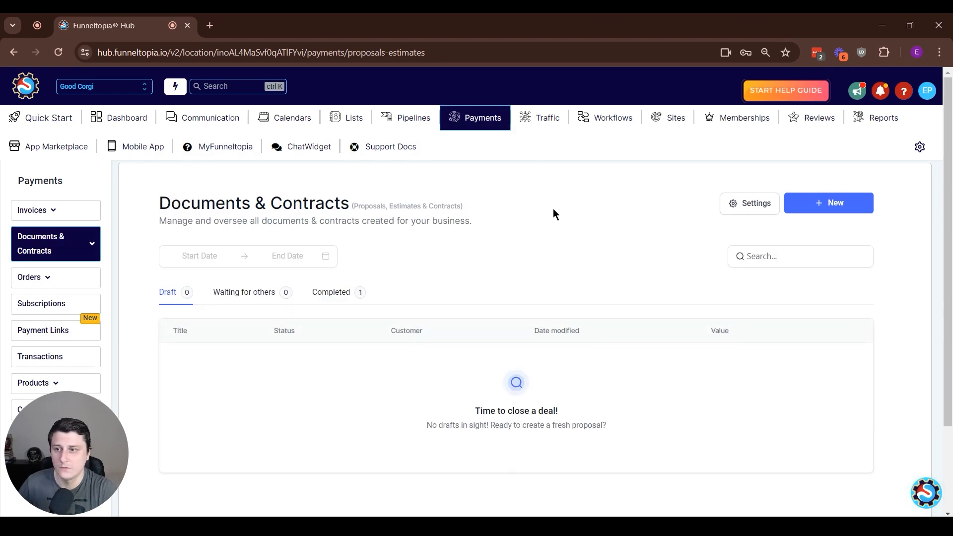
Step: Create a new document from scratch and add a text block at the start of its page
left_click(807, 211)
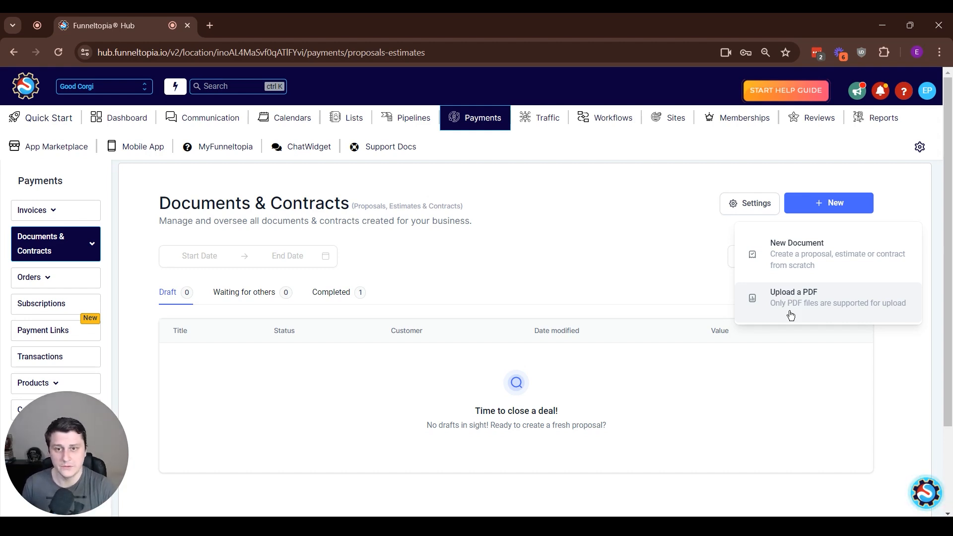
left_click(807, 260)
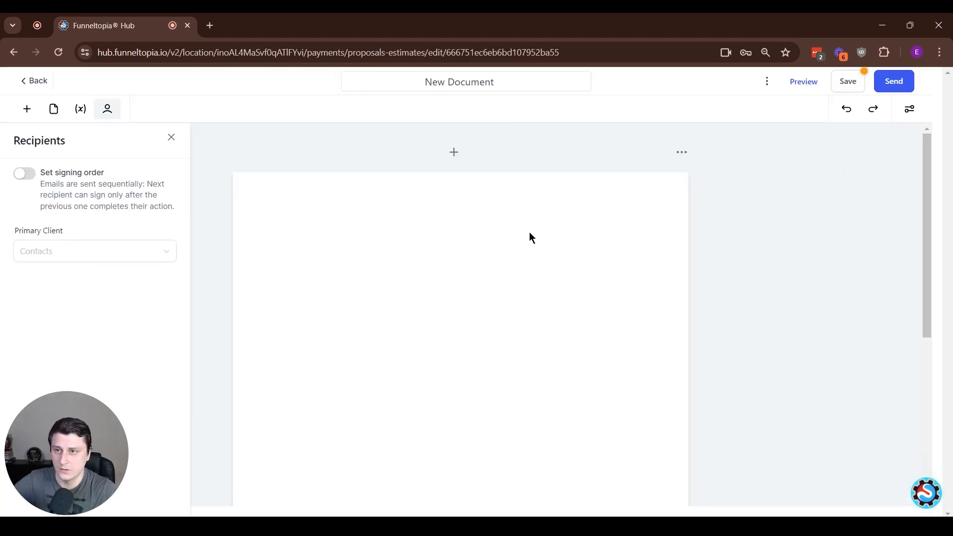
left_click(25, 112)
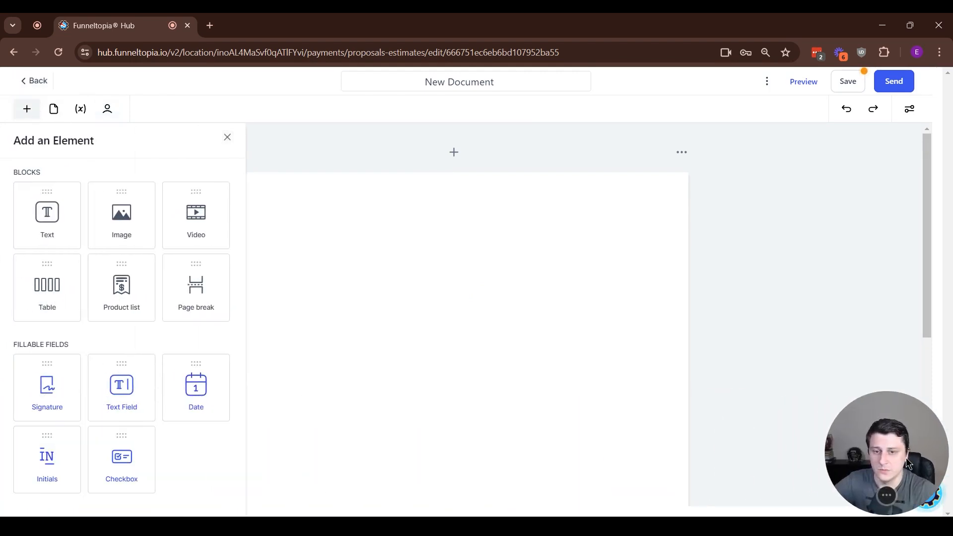
left_click_drag(53, 199, 336, 228)
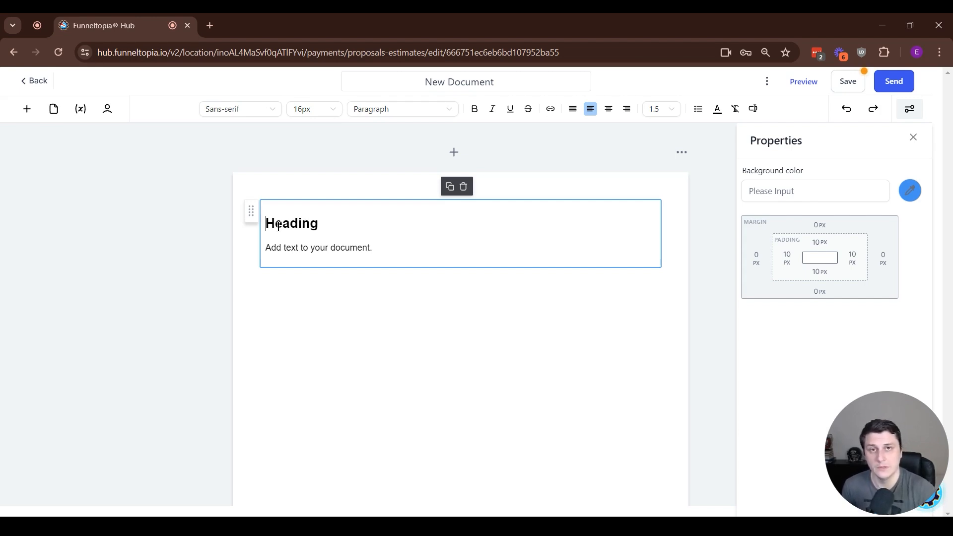
Step: Add a product list block directly below the heading text block
left_click(26, 110)
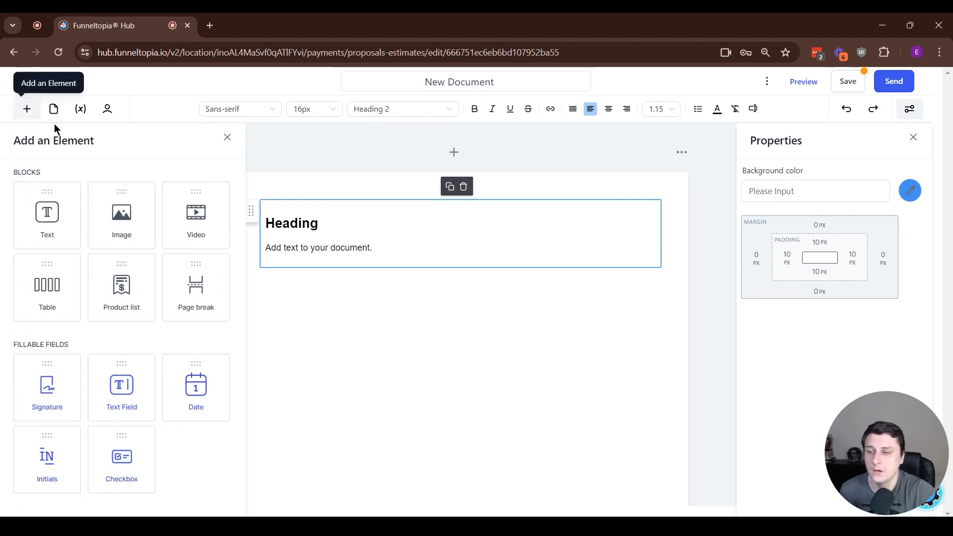
left_click(45, 298)
left_click(118, 297)
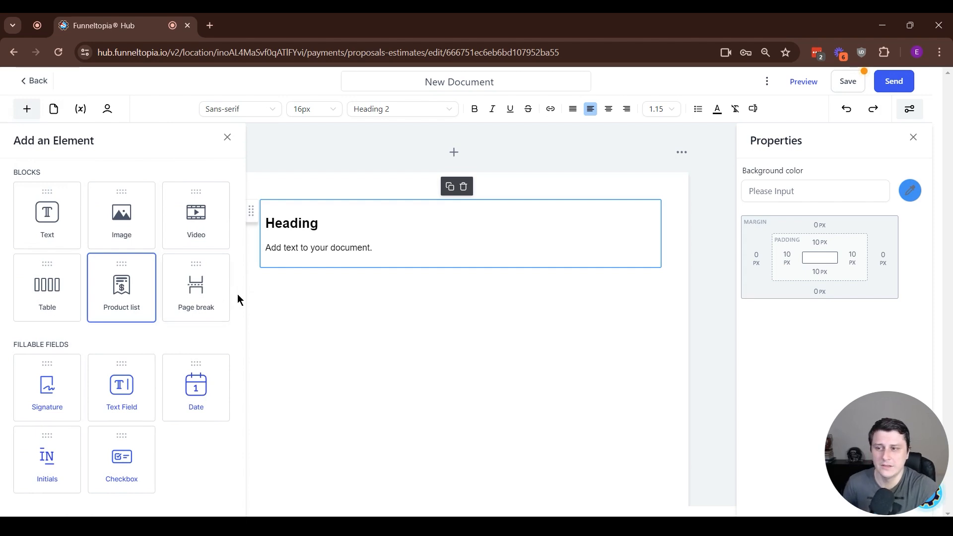
left_click_drag(120, 288, 359, 285)
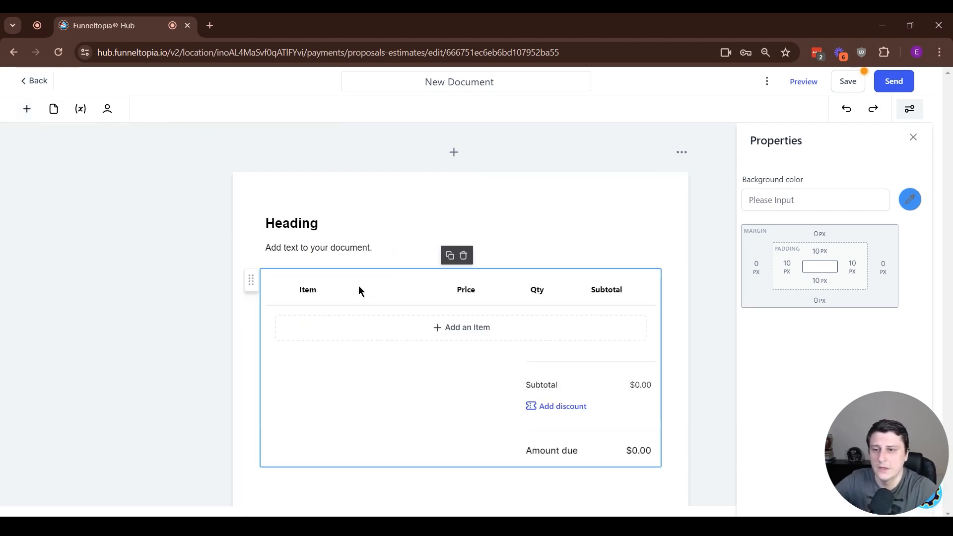
Step: Add the product "Learning - Corgi cook book + resources" with the price "Price-Corgi cook book + resources" to the product list
left_click(466, 343)
left_click(407, 279)
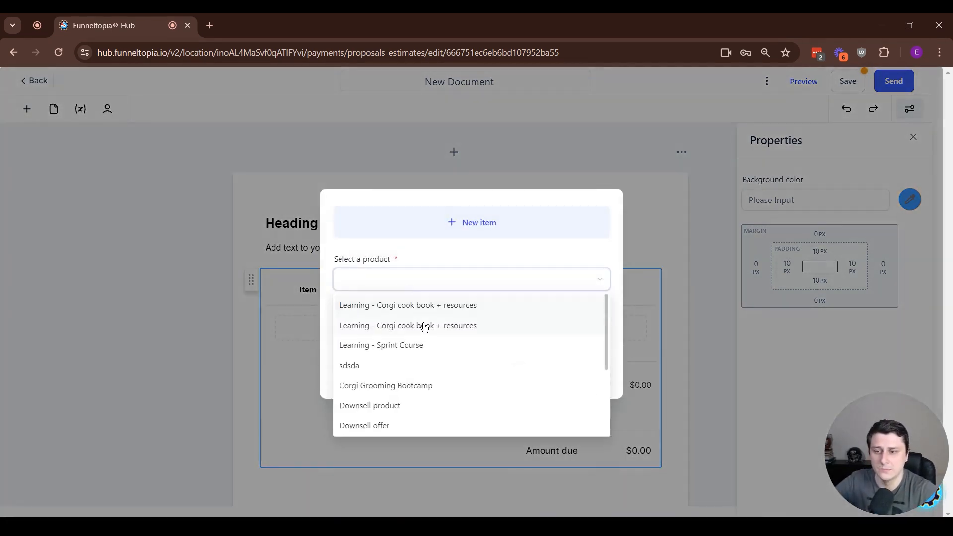
left_click(498, 325)
left_click(503, 333)
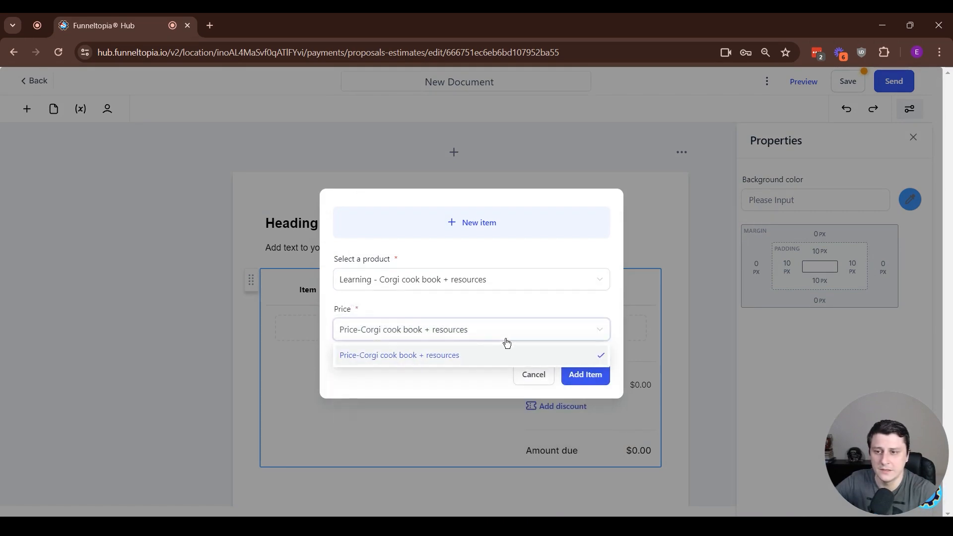
left_click(471, 368)
left_click(581, 375)
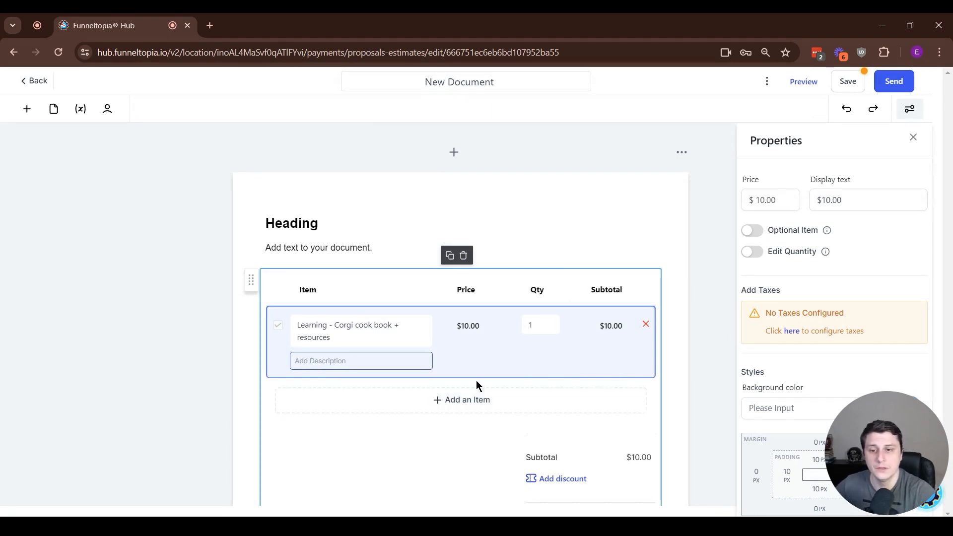
scroll(479, 383, "down", 3)
scroll(604, 340, "up", 3)
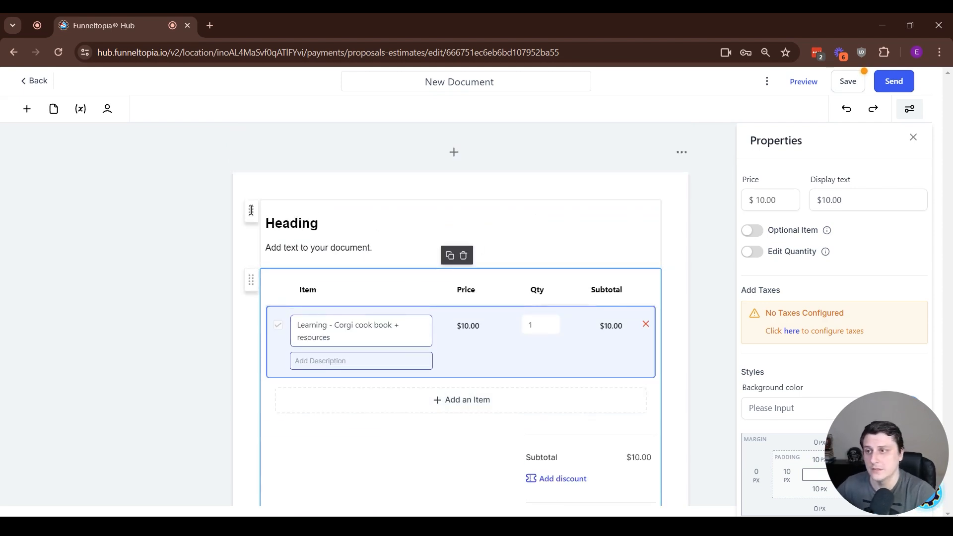
Step: Insert a page break below the product list
left_click(25, 109)
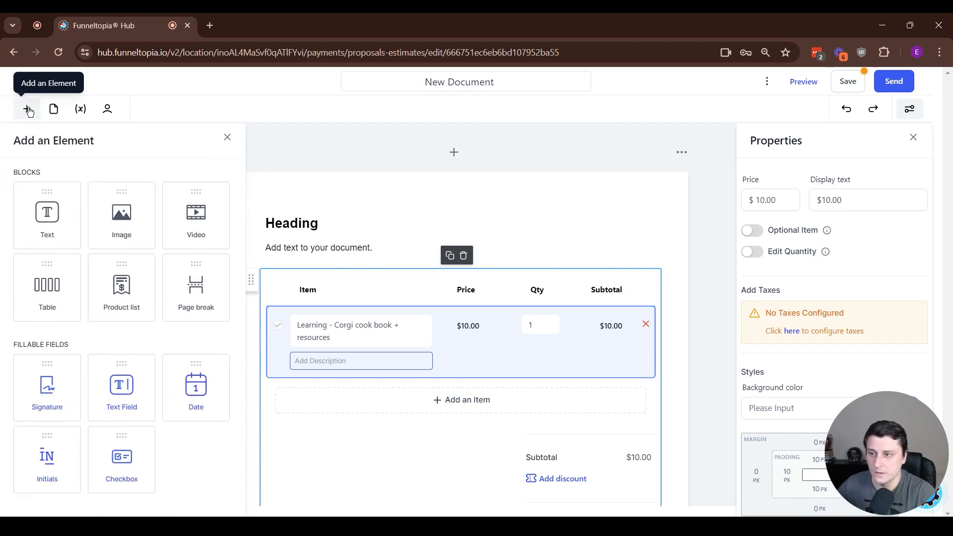
left_click_drag(201, 292, 421, 404)
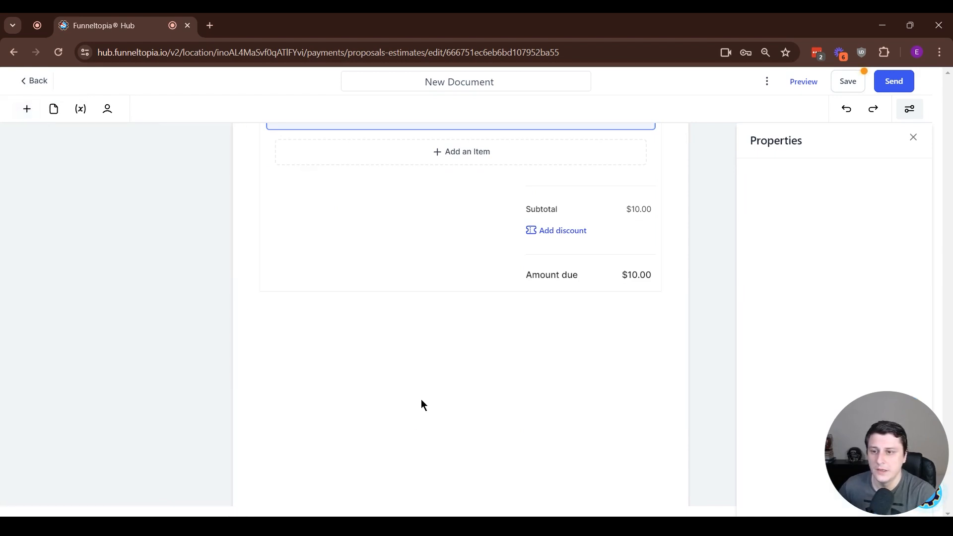
scroll(487, 197, "up", 5)
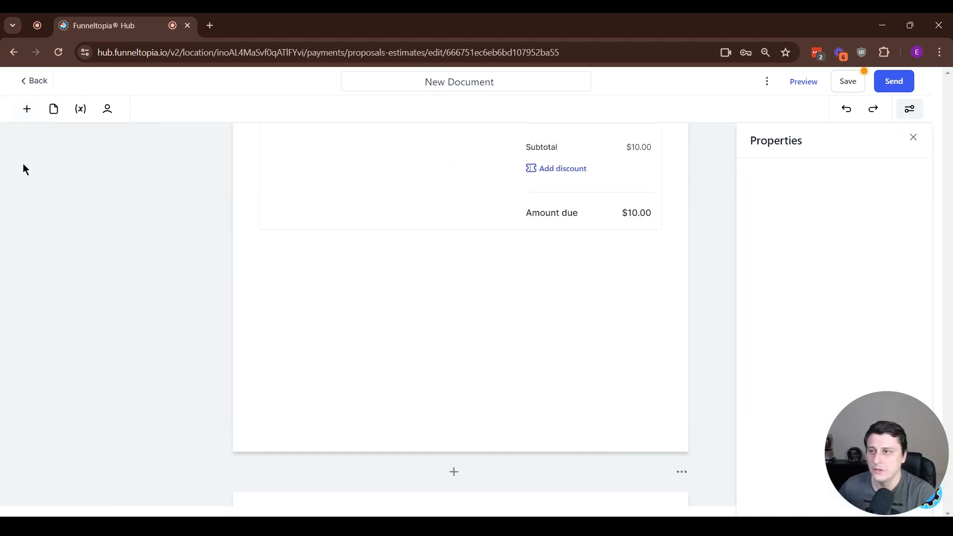
Step: Place a signature field below the product list's amount due and view the recipients it can be assigned to
left_click(28, 109)
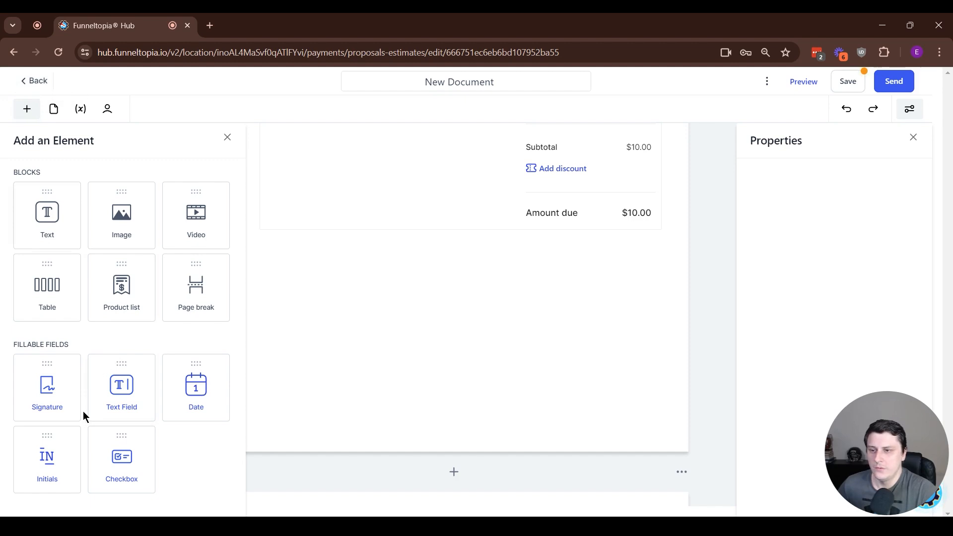
mouse_move(61, 400)
left_mouse_down()
mouse_move(273, 330)
mouse_move(341, 319)
left_mouse_up()
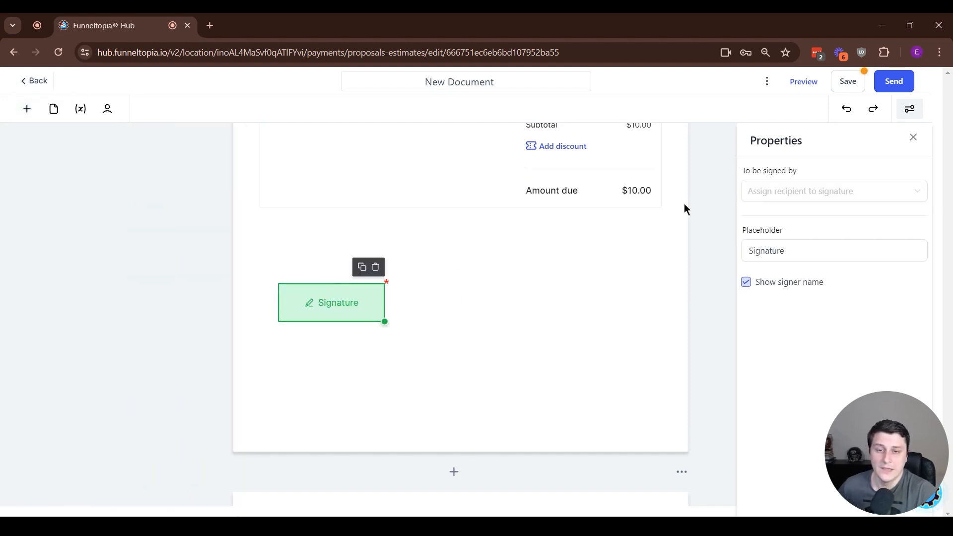
left_click(843, 191)
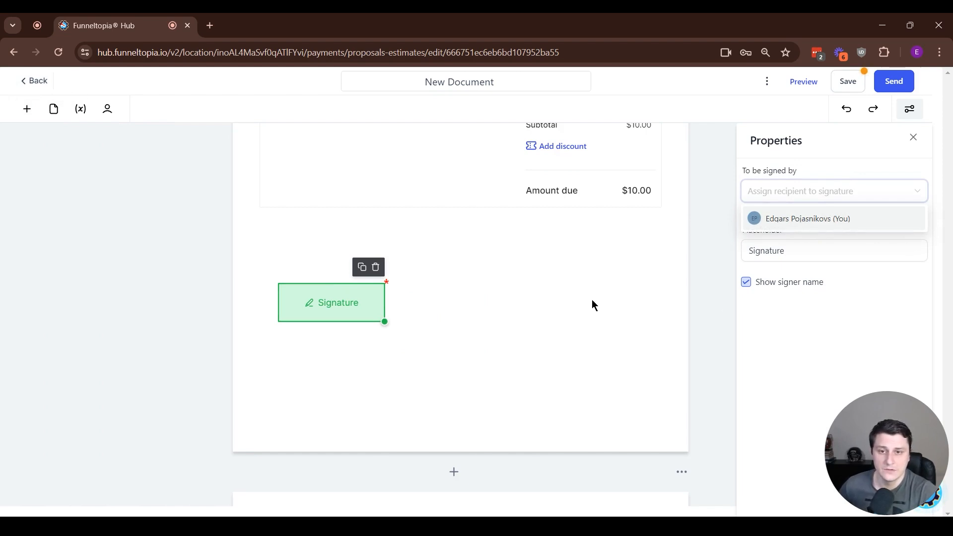
left_click(670, 295)
Step: Place a text field directly below the signature field and fill it with the contact's Full Name variable
left_click(28, 110)
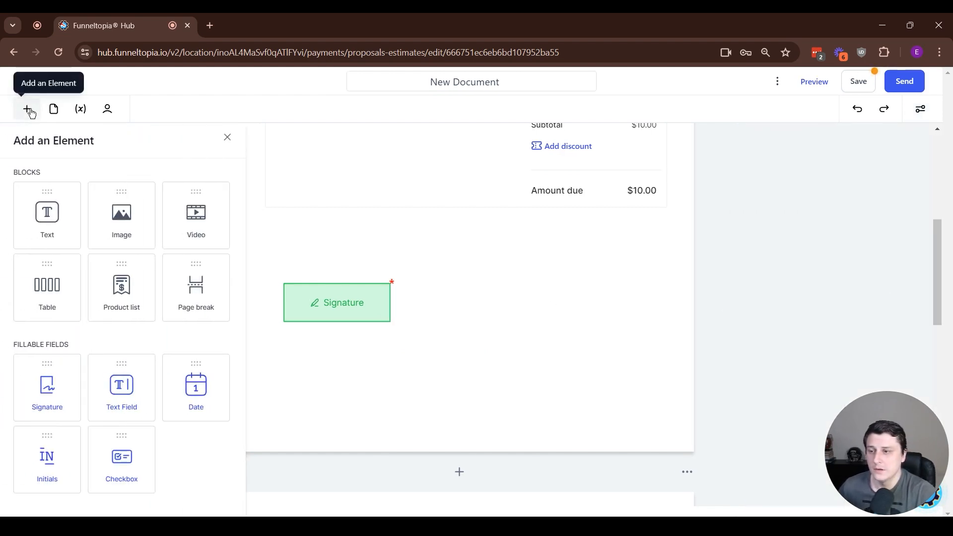
mouse_move(126, 418)
left_mouse_down()
mouse_move(435, 382)
mouse_move(295, 372)
mouse_move(301, 353)
mouse_move(321, 347)
left_mouse_up()
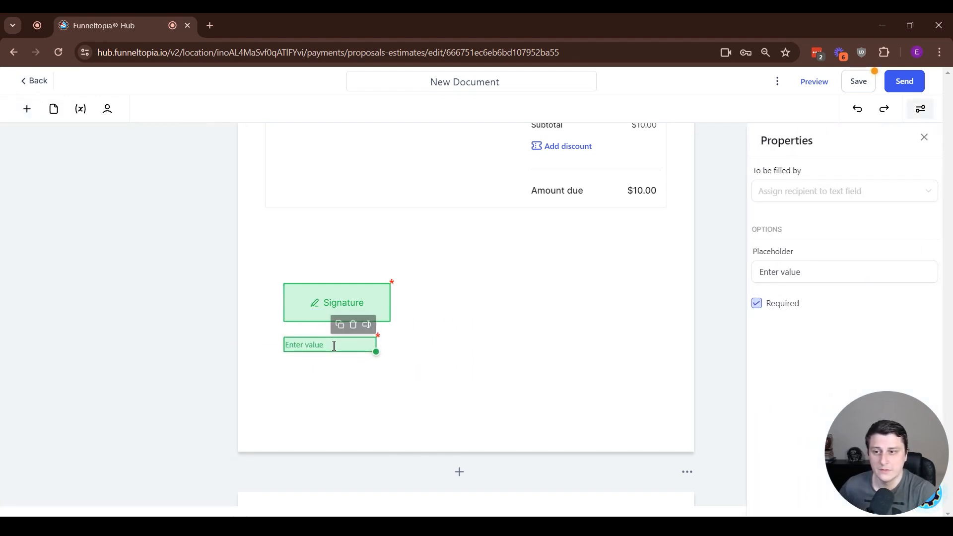
left_click(368, 321)
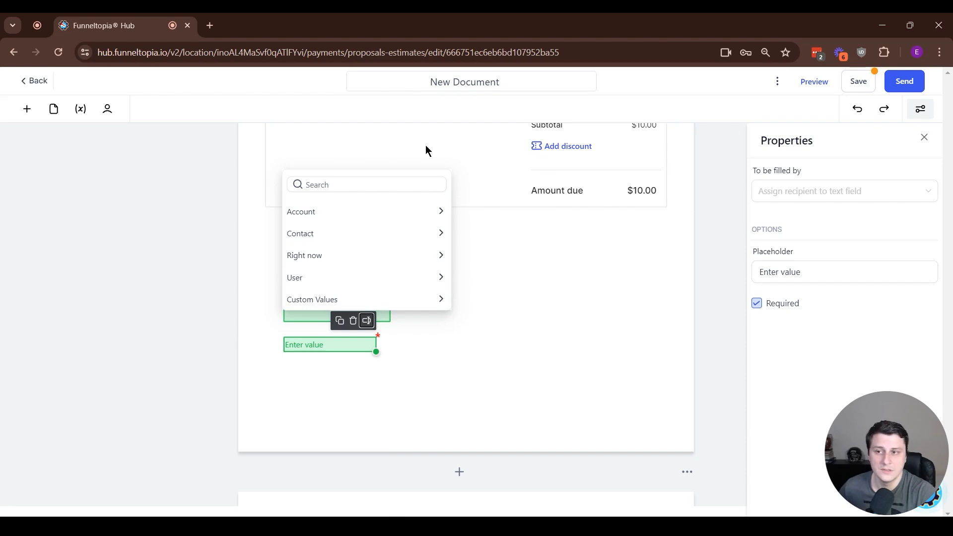
left_click(378, 231)
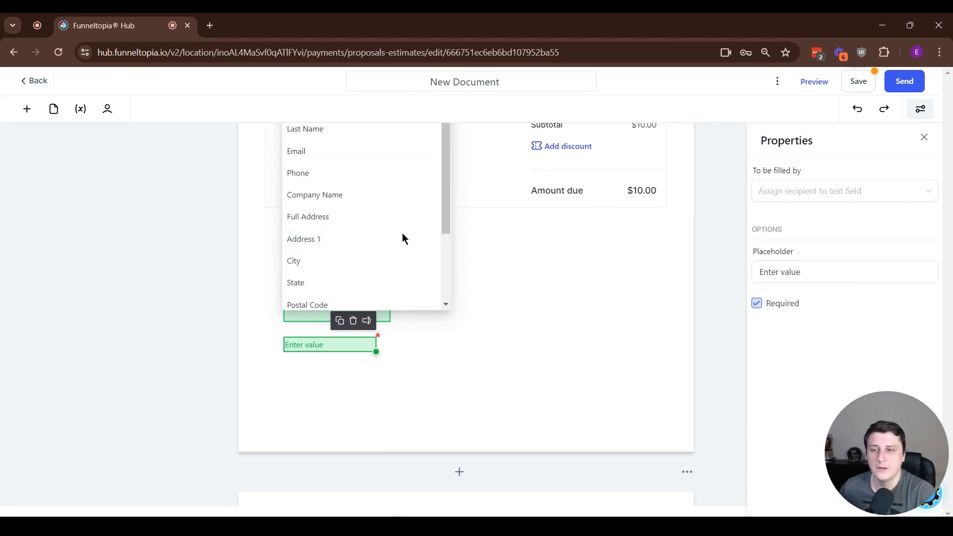
scroll(374, 236, "up", 4)
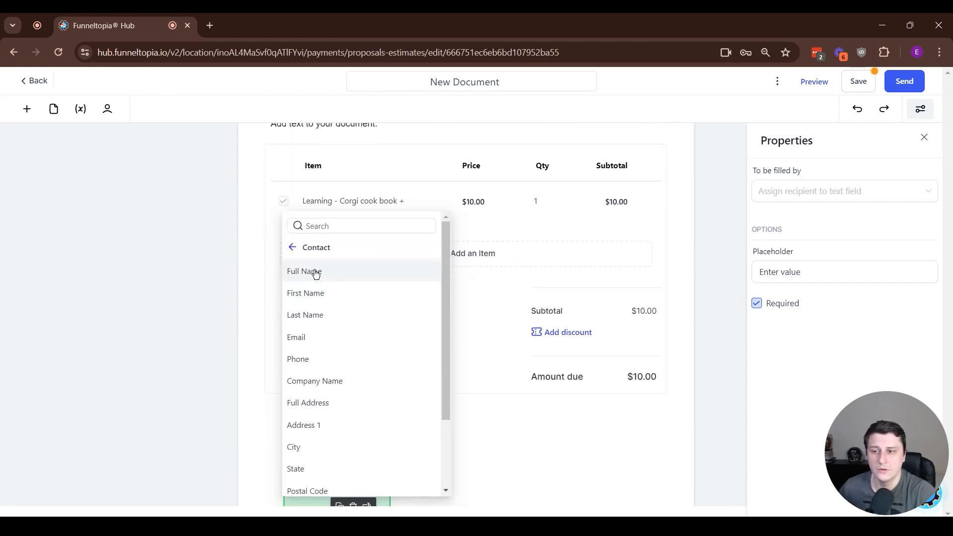
scroll(377, 276, "down", 3)
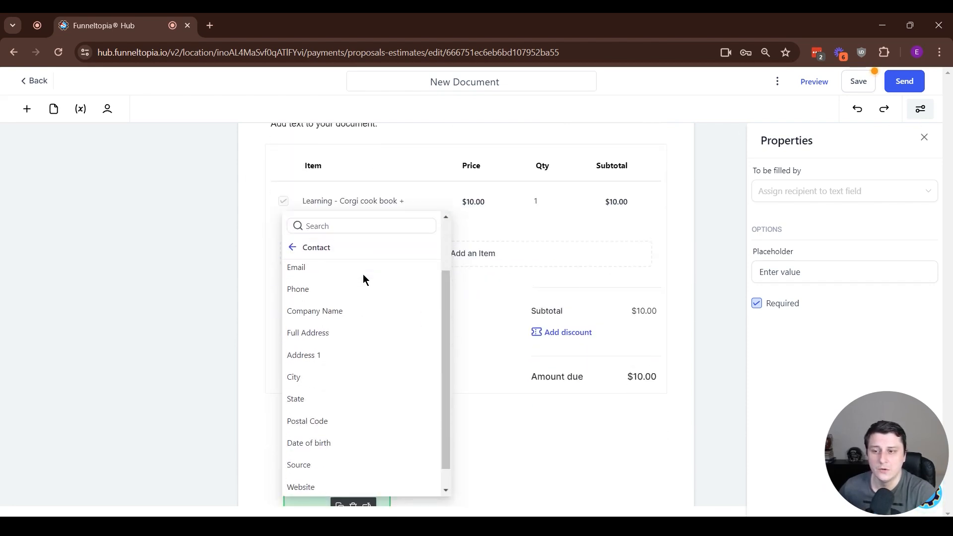
left_click(615, 461)
scroll(546, 447, "down", 4)
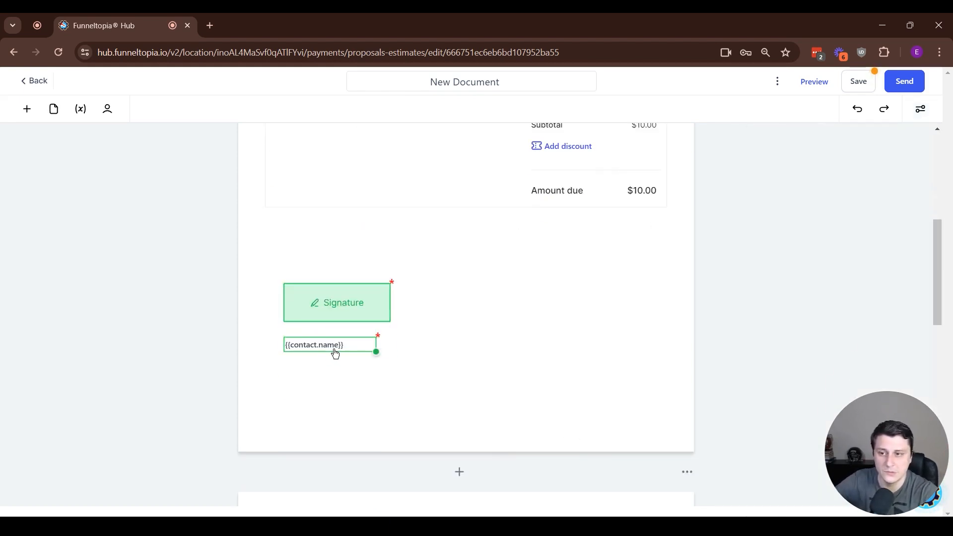
Step: Place a date field directly below the contact name field
left_click(27, 108)
left_click_drag(222, 378, 365, 368)
left_click_drag(318, 346, 318, 368)
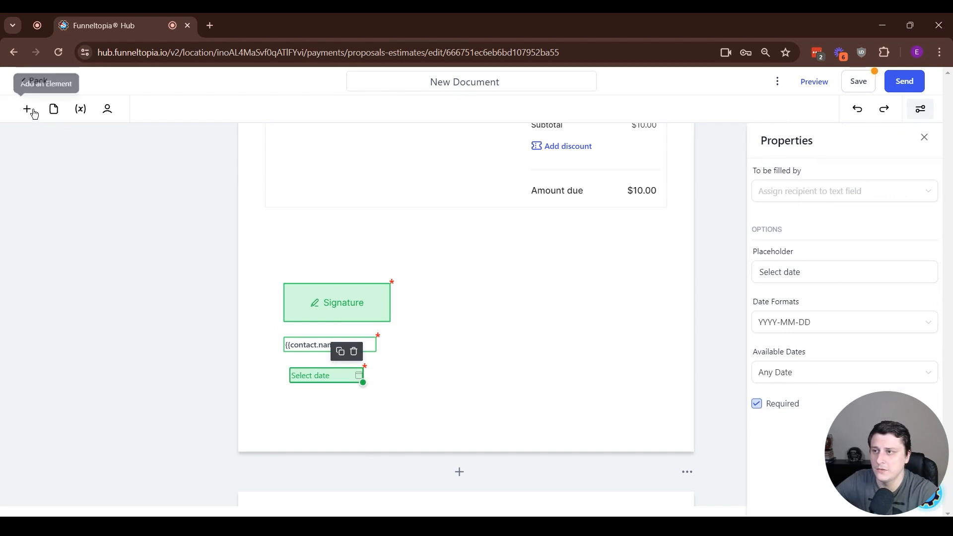
Step: Try to add an initials field below the date field, and place a checkbox there aligned with the signature's left edge
left_click(31, 110)
left_click_drag(48, 475, 345, 425)
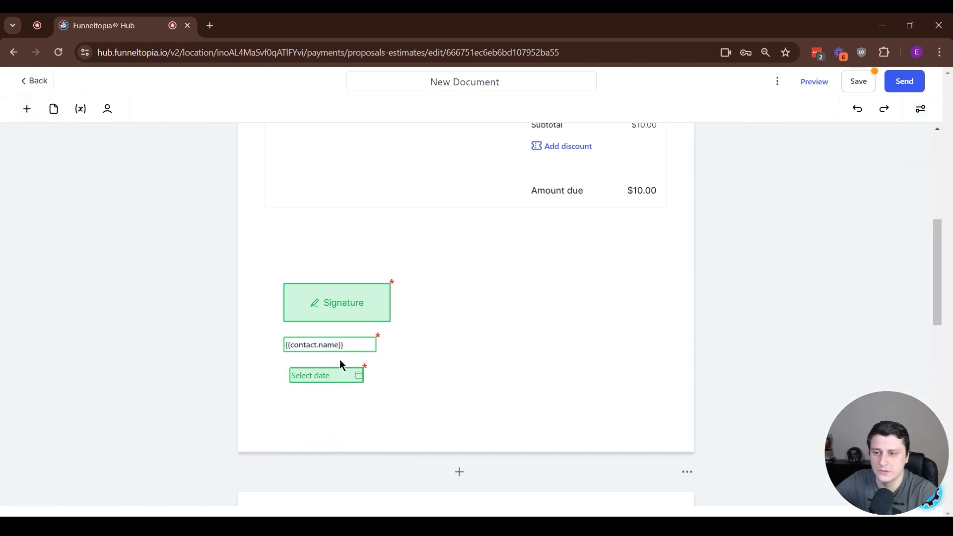
left_click(27, 111)
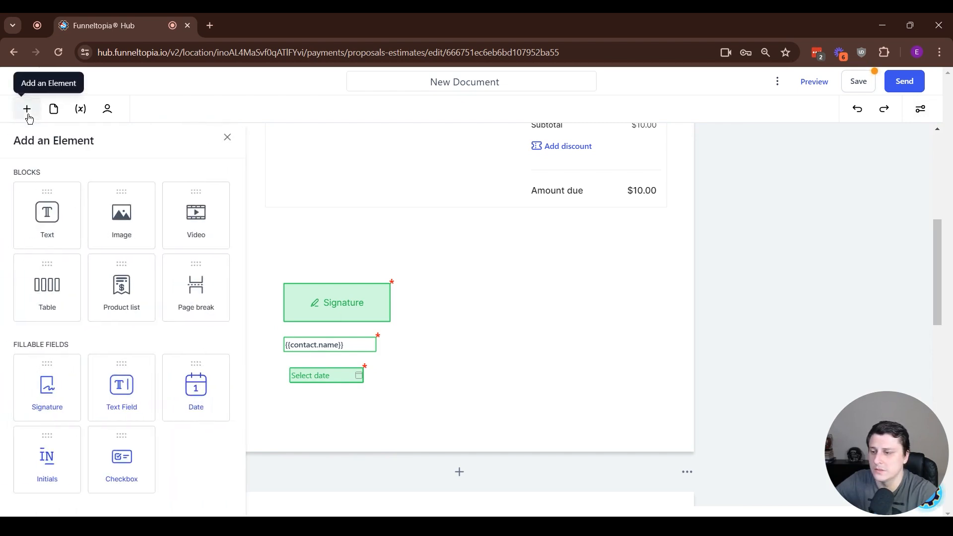
left_click_drag(121, 464, 330, 406)
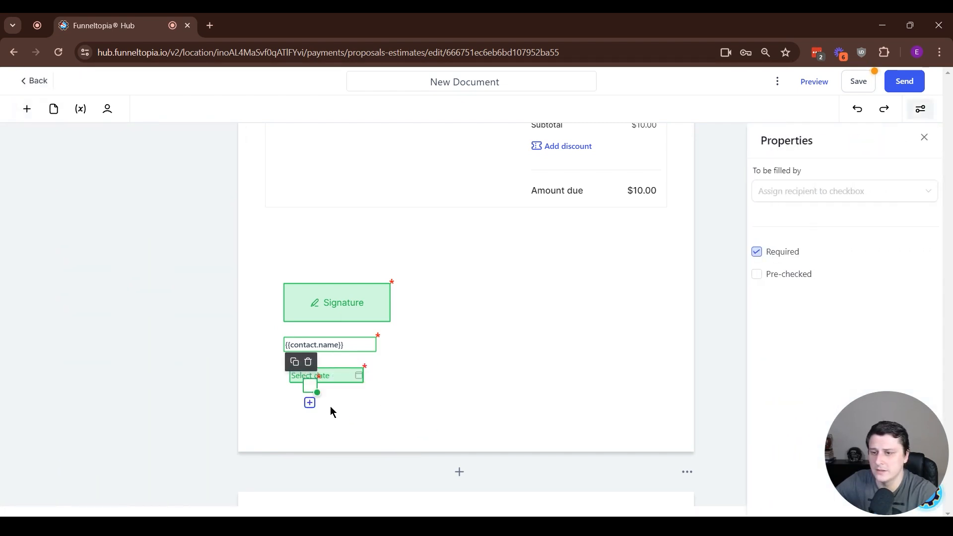
left_click(327, 404)
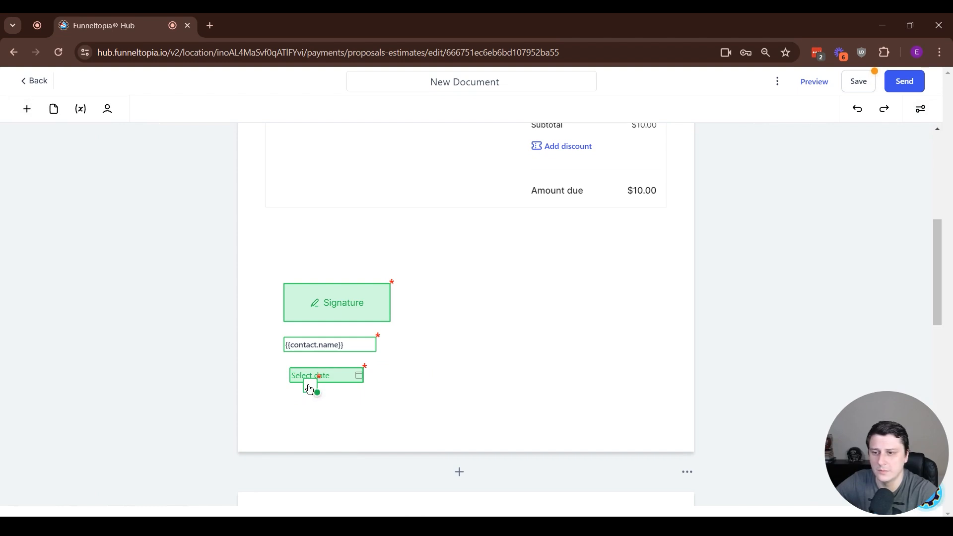
left_click_drag(308, 388, 286, 418)
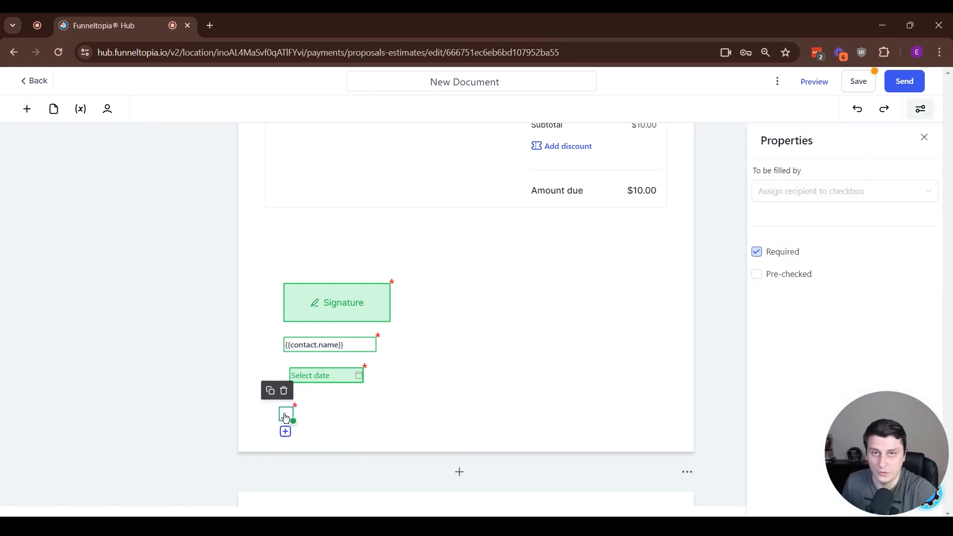
left_click_drag(285, 417, 288, 421)
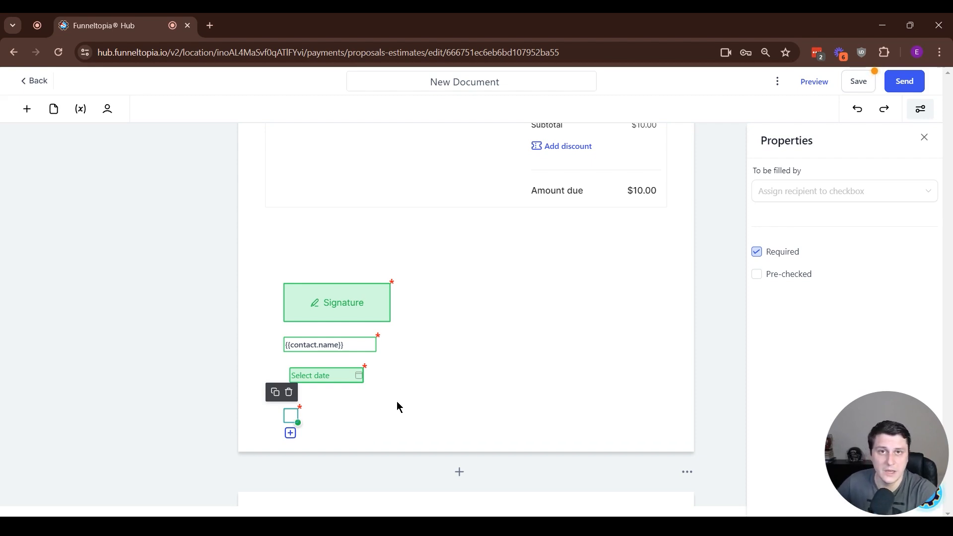
Step: Save the document with its signature, contact name, date and checkbox fields
scroll(397, 400, "up", 6)
scroll(342, 338, "down", 4)
scroll(325, 313, "down", 7)
scroll(320, 322, "up", 8)
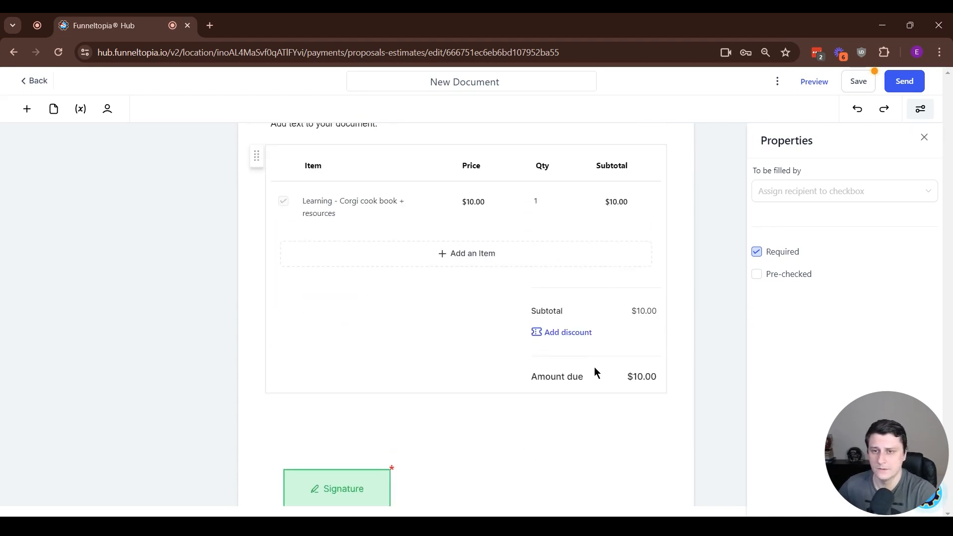
scroll(596, 367, "down", 7)
scroll(601, 325, "up", 9)
scroll(652, 337, "down", 5)
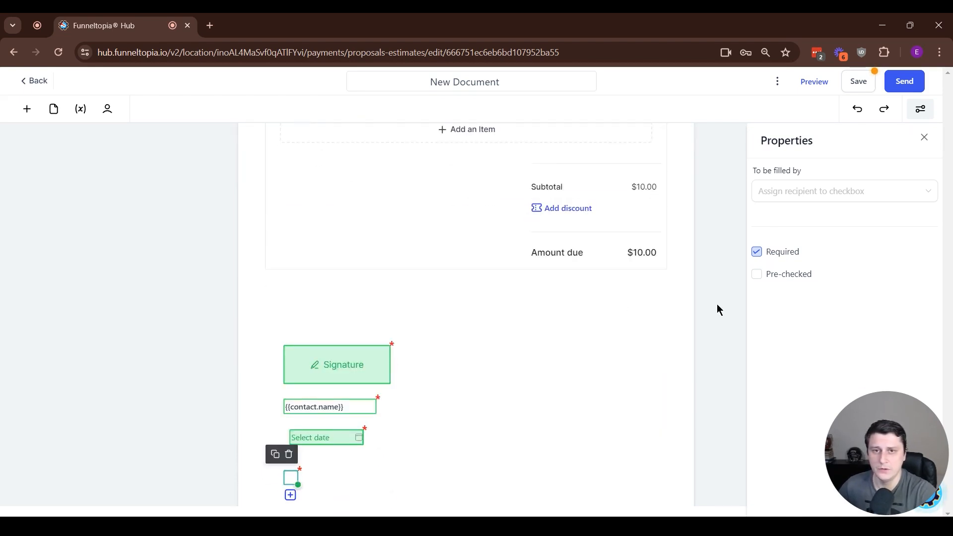
left_click(850, 87)
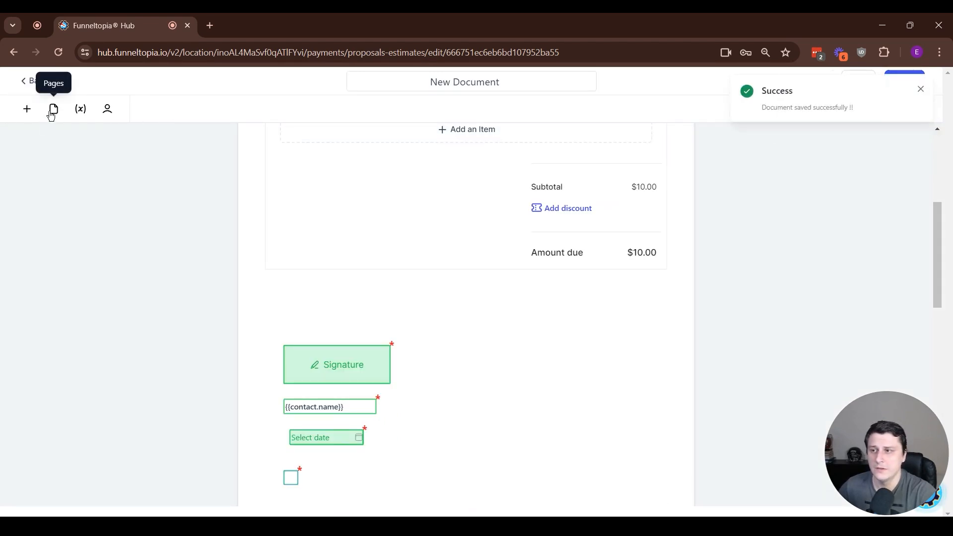
Step: Set the second listed contact as the document's primary client and add the third listed client as another recipient
left_click(107, 110)
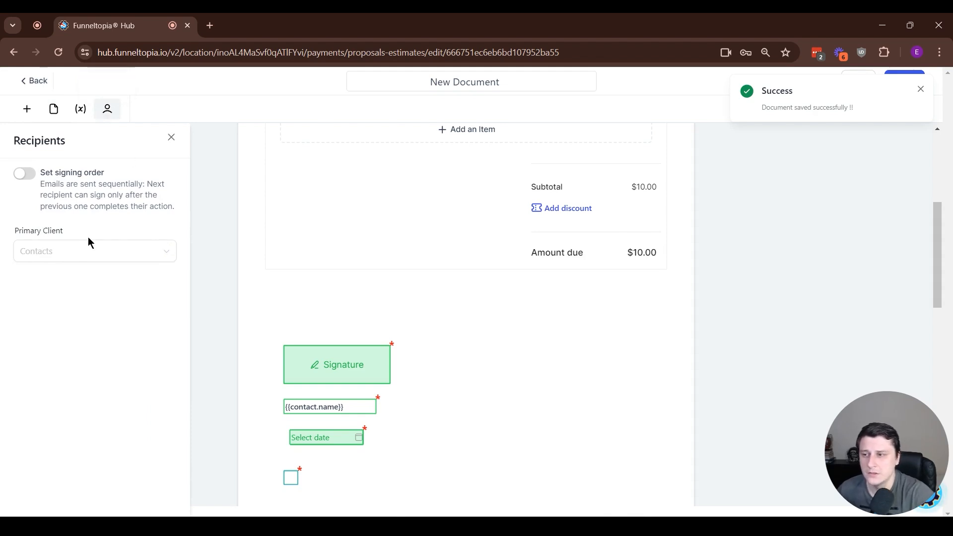
left_click(87, 255)
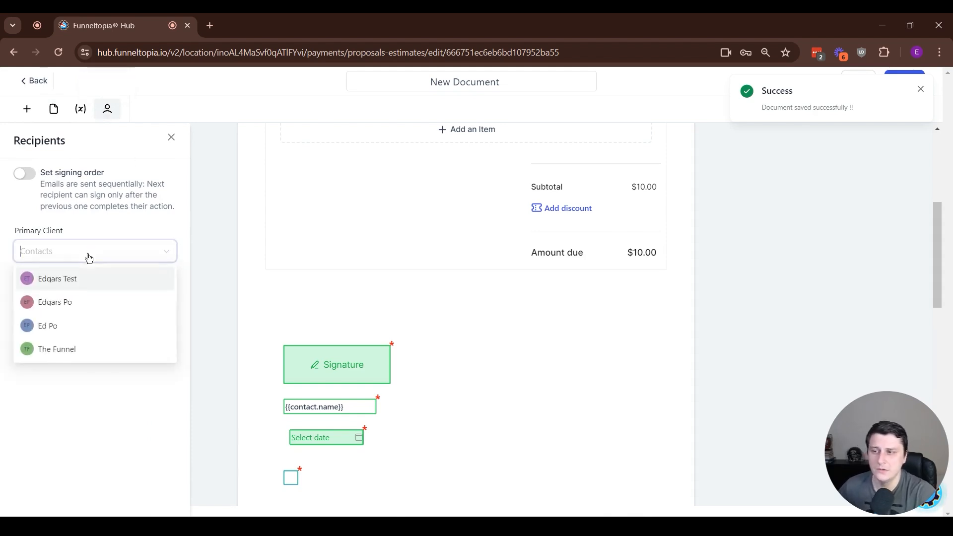
left_click(101, 304)
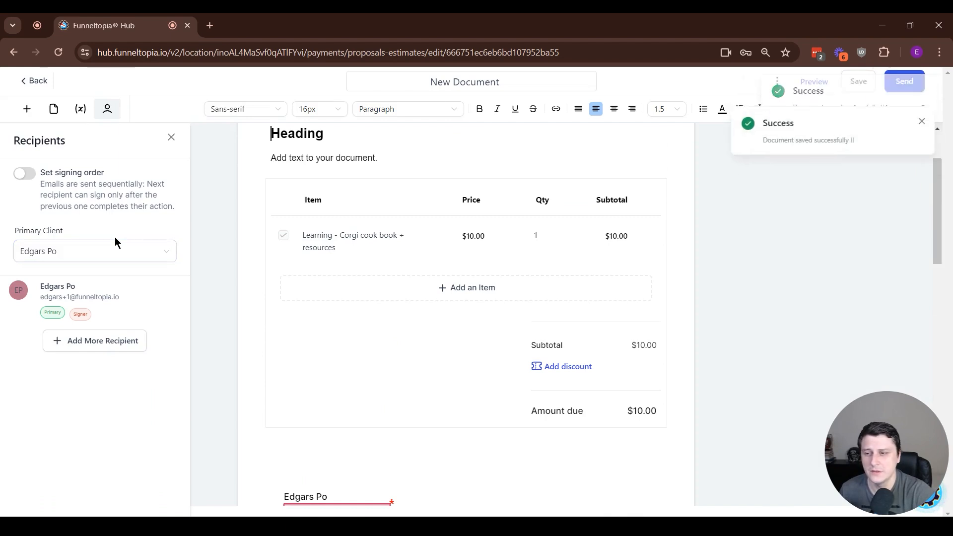
left_click(110, 346)
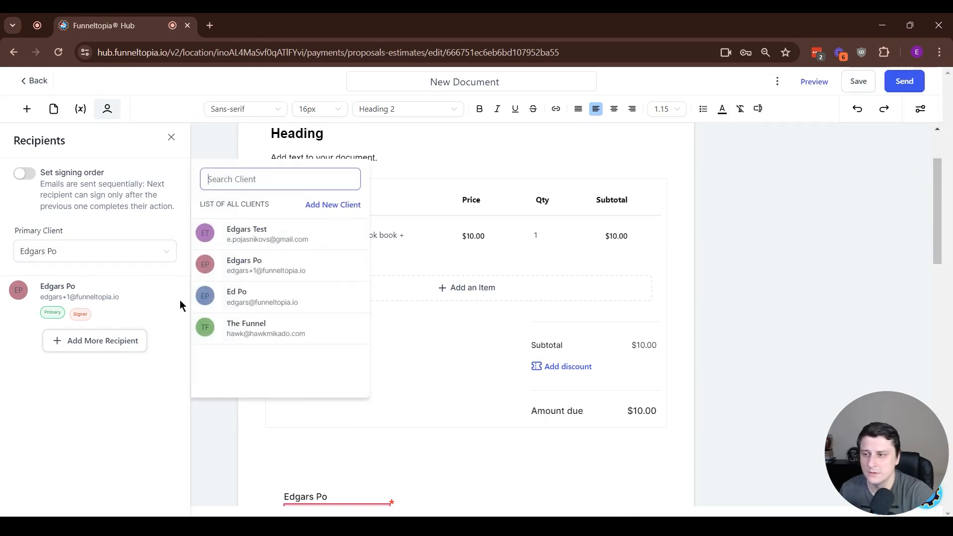
left_click(283, 297)
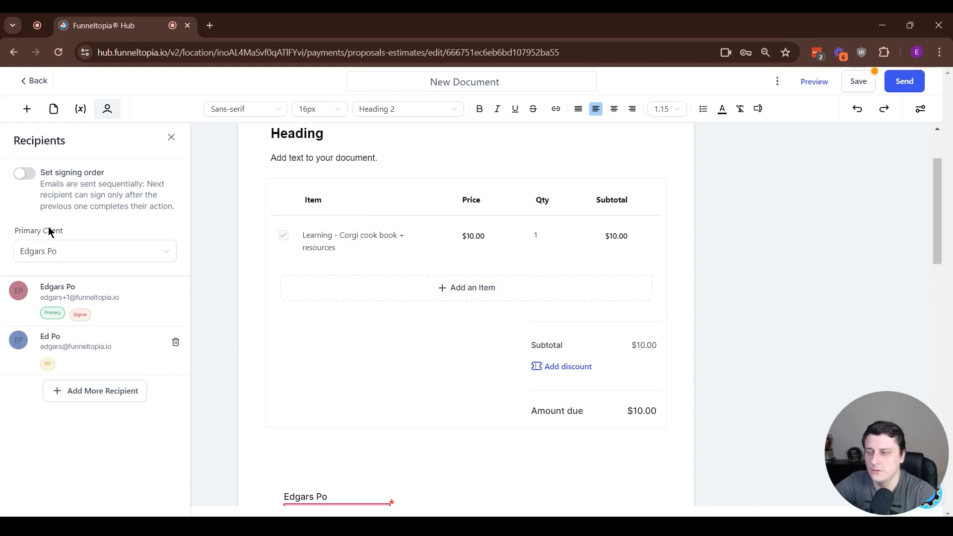
Step: Enable the signing order and move the CC recipient ahead of the primary signer
left_click(32, 174)
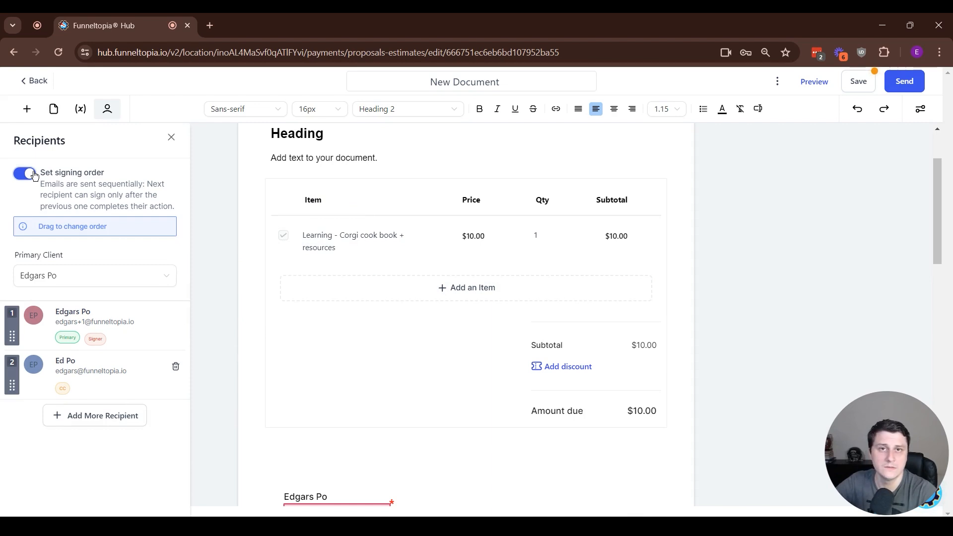
left_click(33, 174)
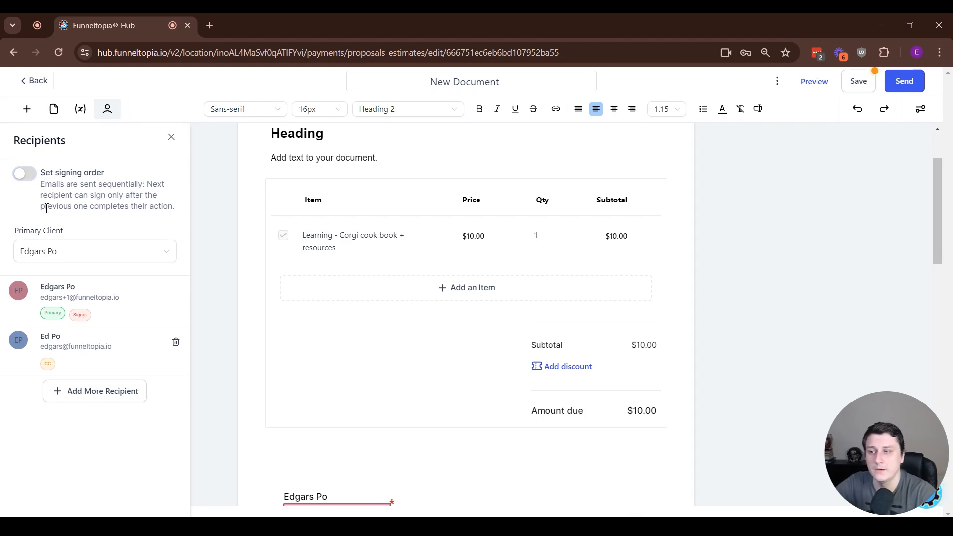
left_click(23, 173)
left_click_drag(17, 373, 15, 320)
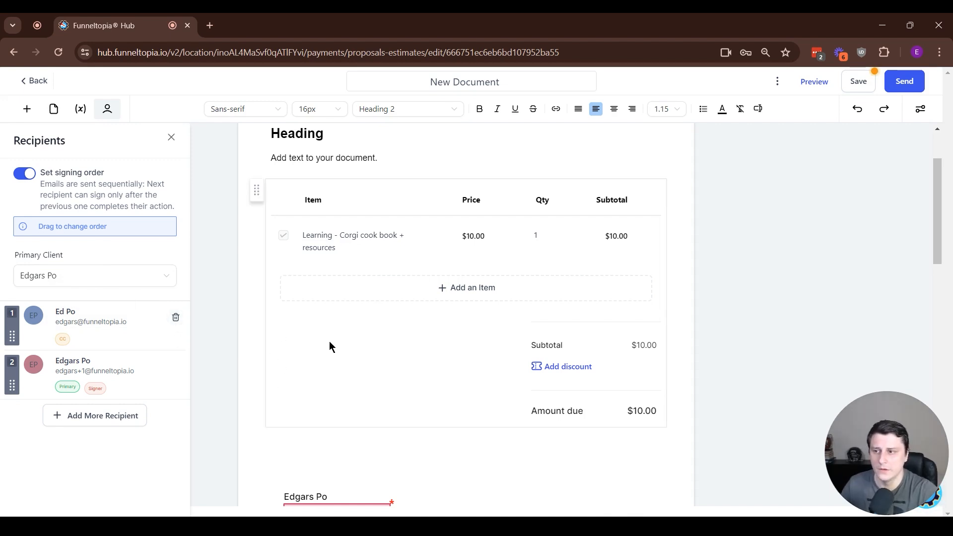
Step: Select part of the sample text under the heading to view its formatting and block property options
scroll(329, 346, "down", 3)
scroll(320, 342, "up", 5)
left_click(340, 326)
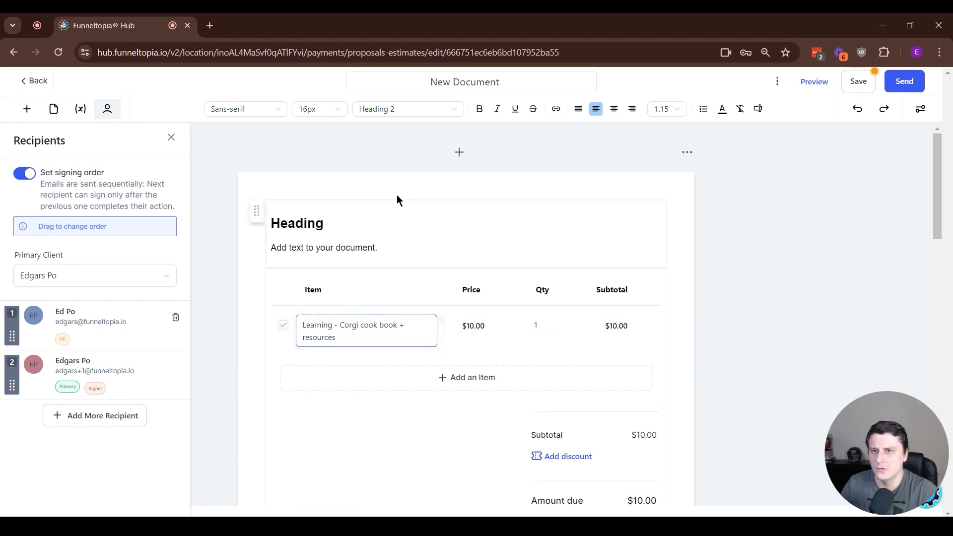
left_click(387, 249)
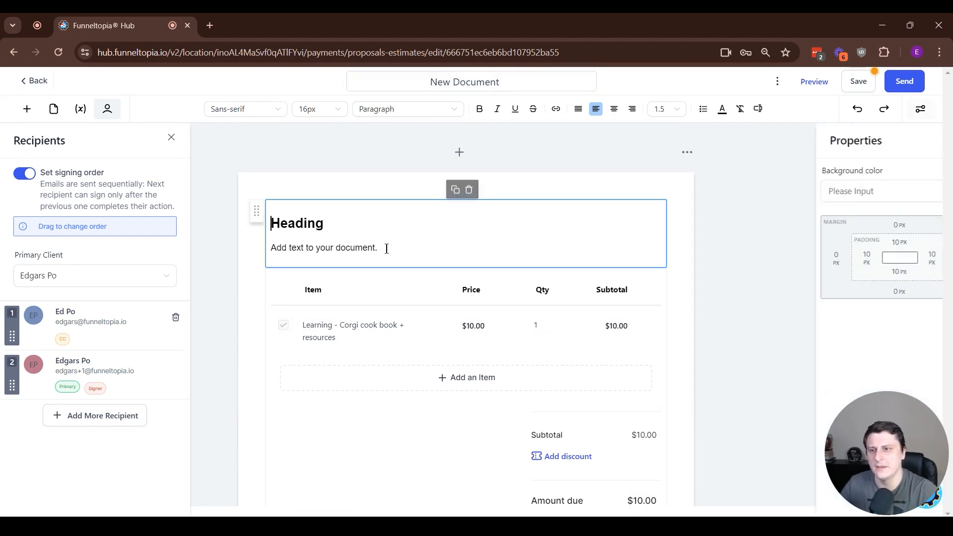
left_click_drag(387, 249, 350, 247)
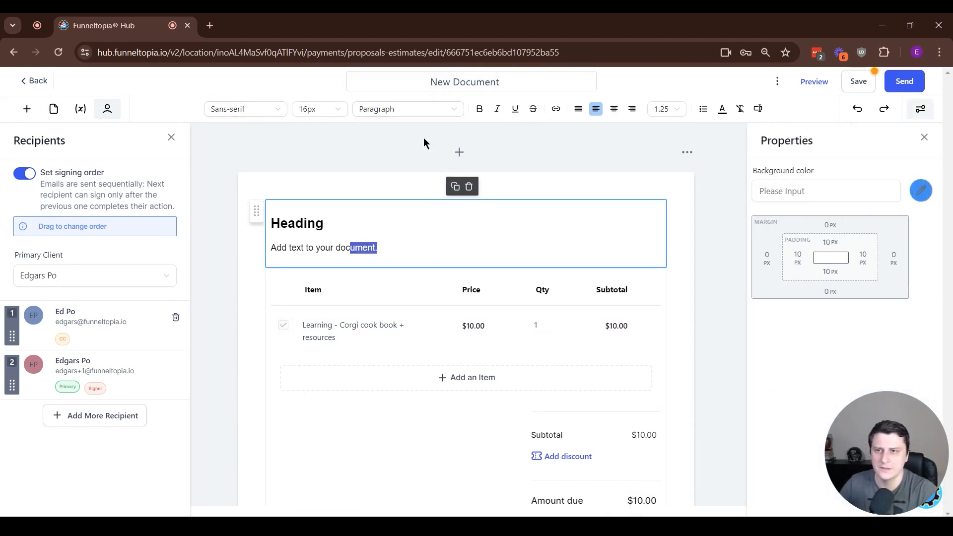
left_click(735, 315)
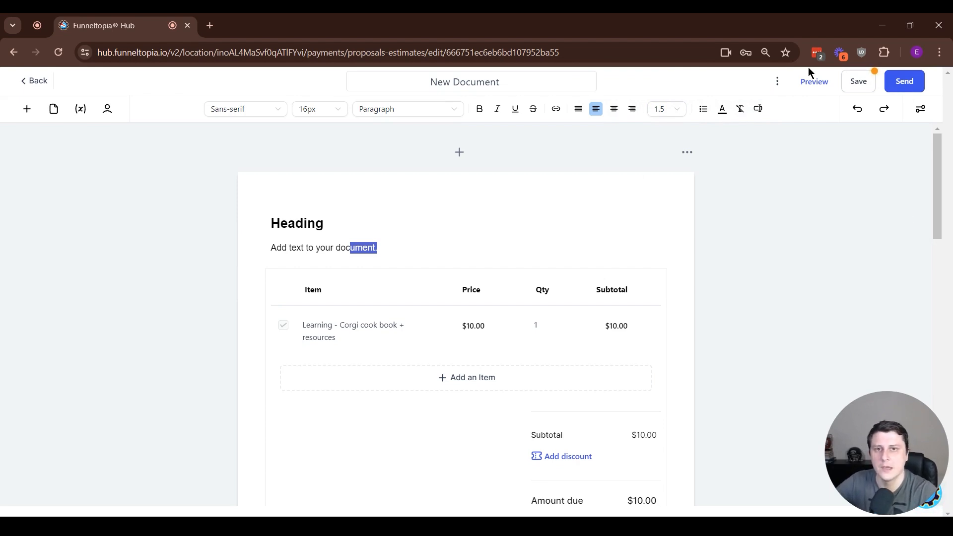
Step: Save the document with its recipients and signing order, and dismiss the notification
left_click(860, 83)
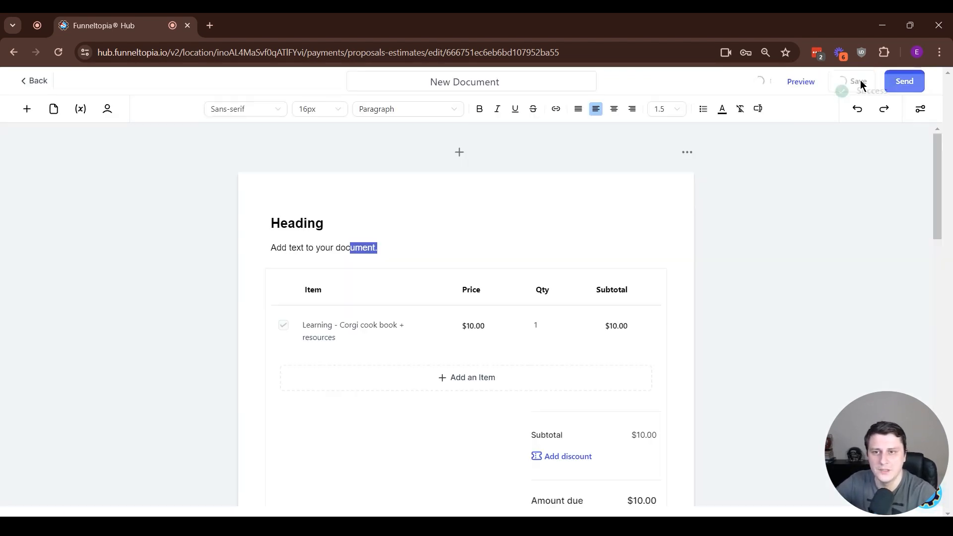
double_click(919, 90)
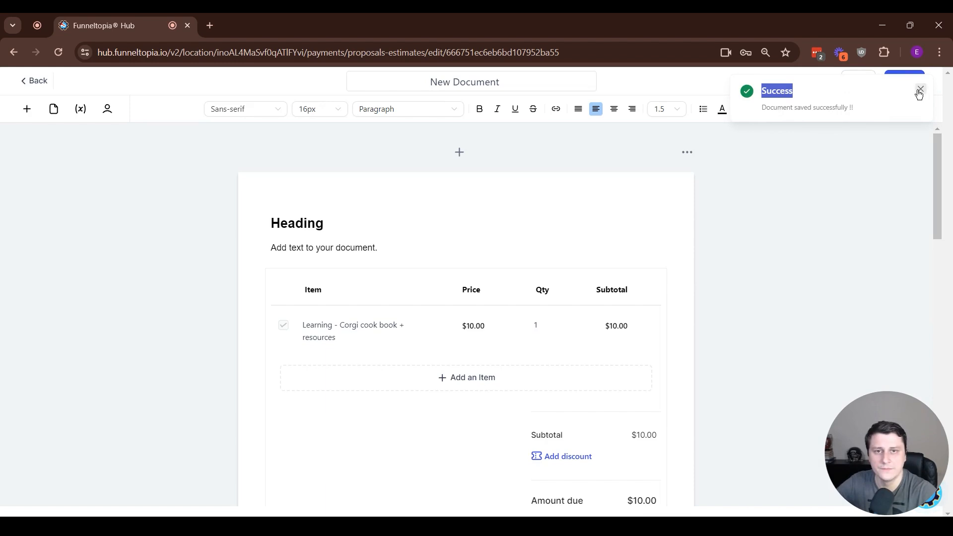
Step: Generate individual share links for the document's recipients and copy the CC recipient's link
left_click(903, 81)
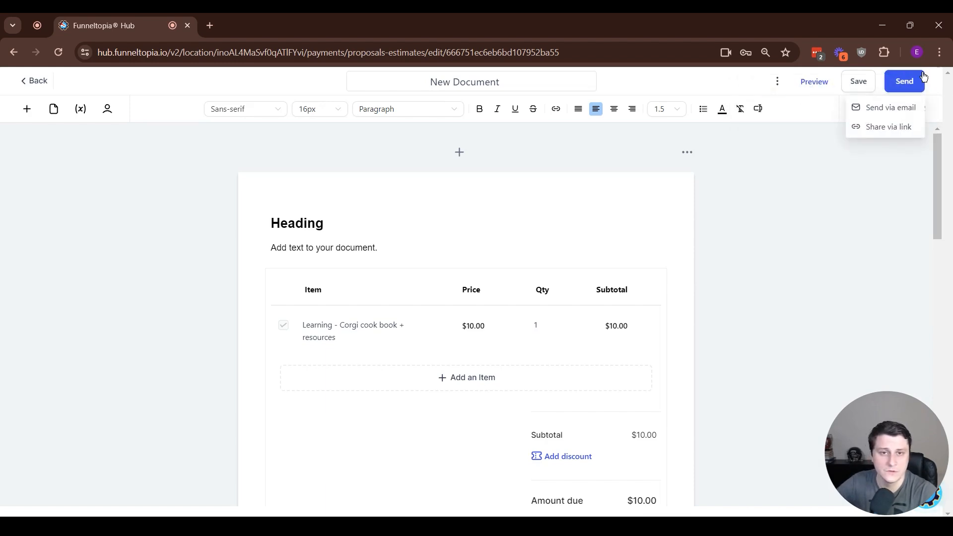
left_click(886, 126)
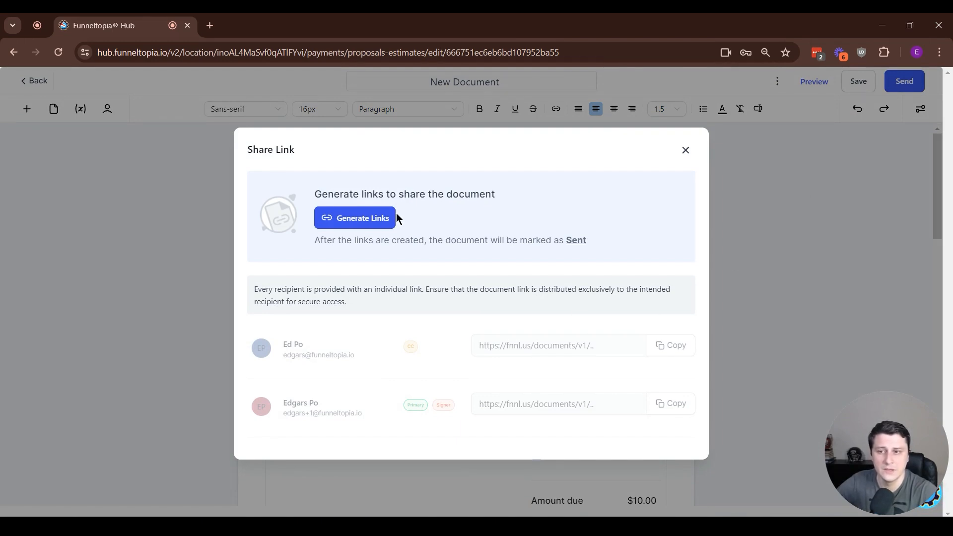
left_click(368, 217)
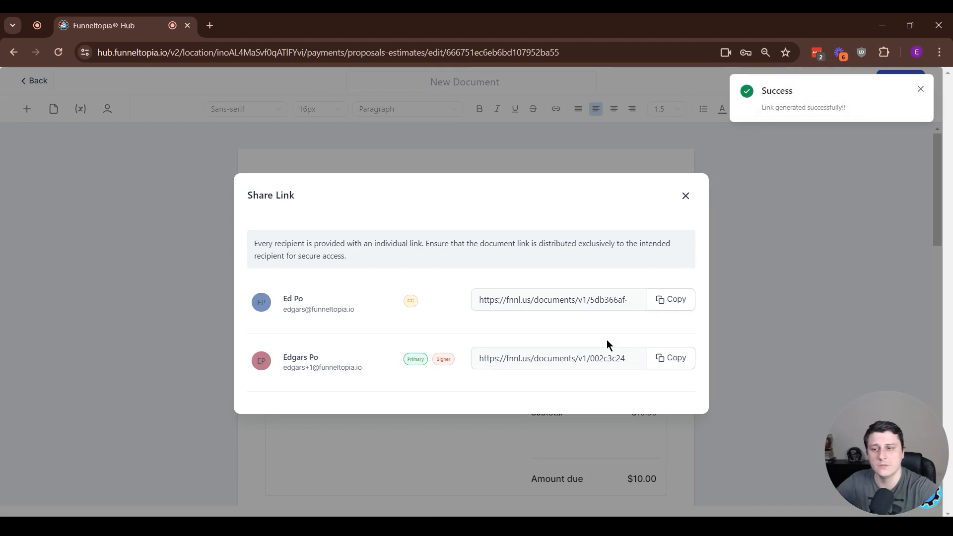
left_click(689, 306)
left_click(686, 196)
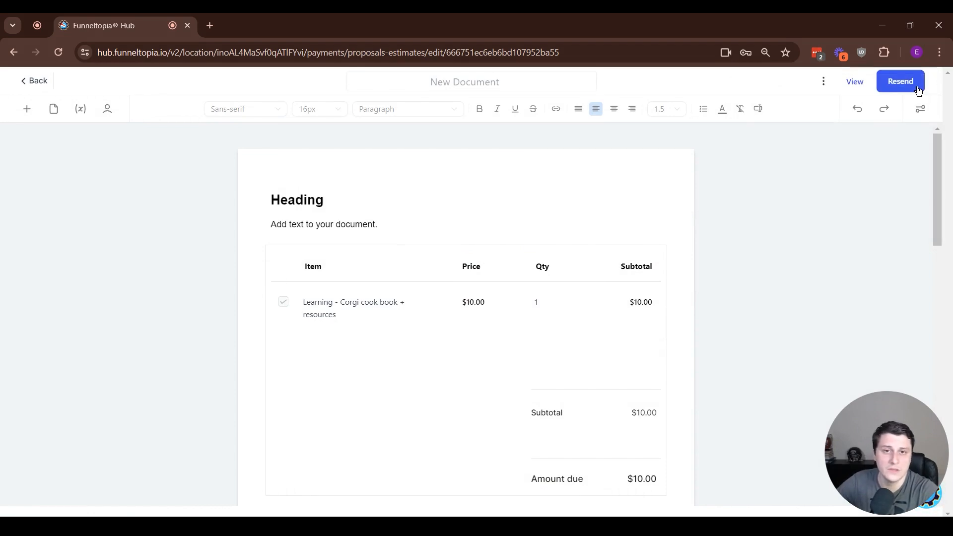
Step: Resend the document to its recipients via email
left_click(902, 89)
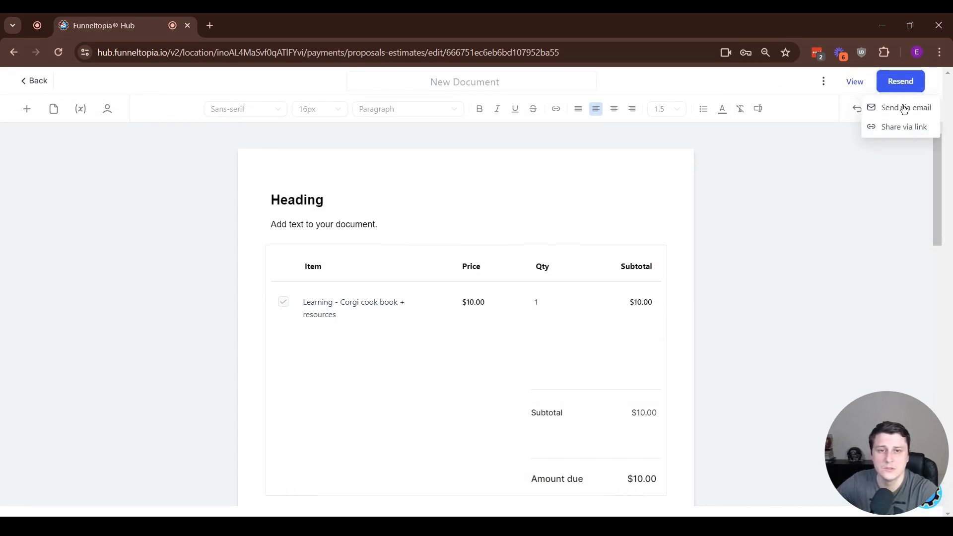
left_click(902, 107)
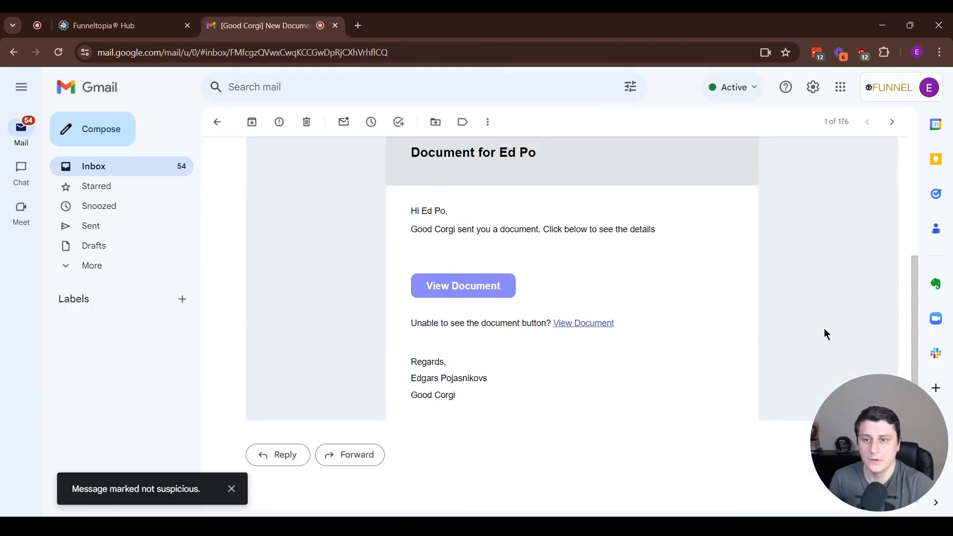
Step: In Gmail, open the document from the received email, review its product list and signature fields, and close it
scroll(591, 276, "up", 2)
scroll(553, 240, "down", 4)
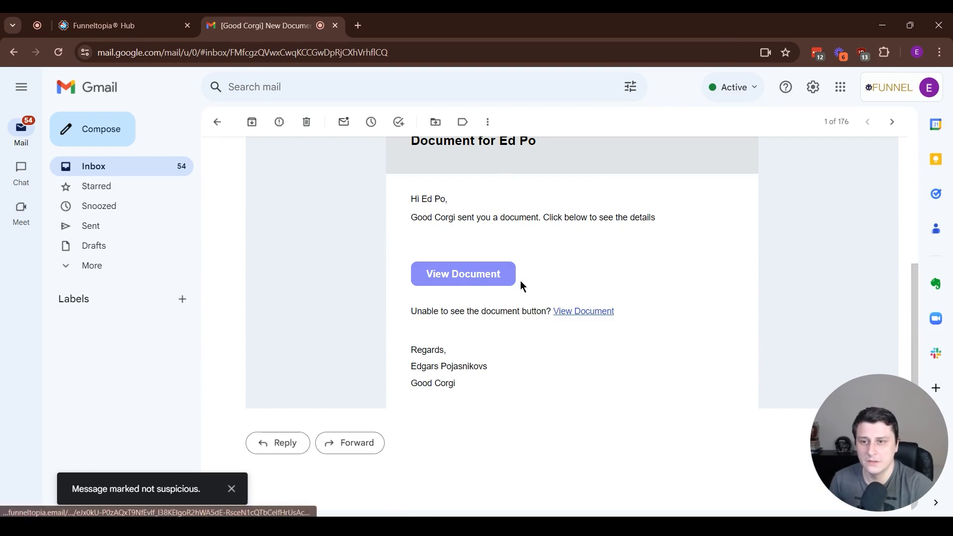
left_click(472, 284)
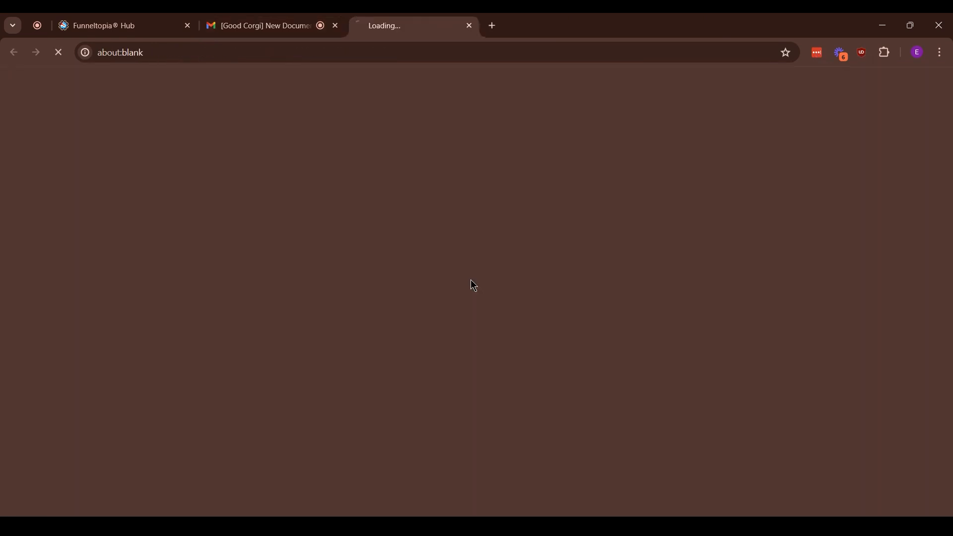
scroll(465, 247, "down", 10)
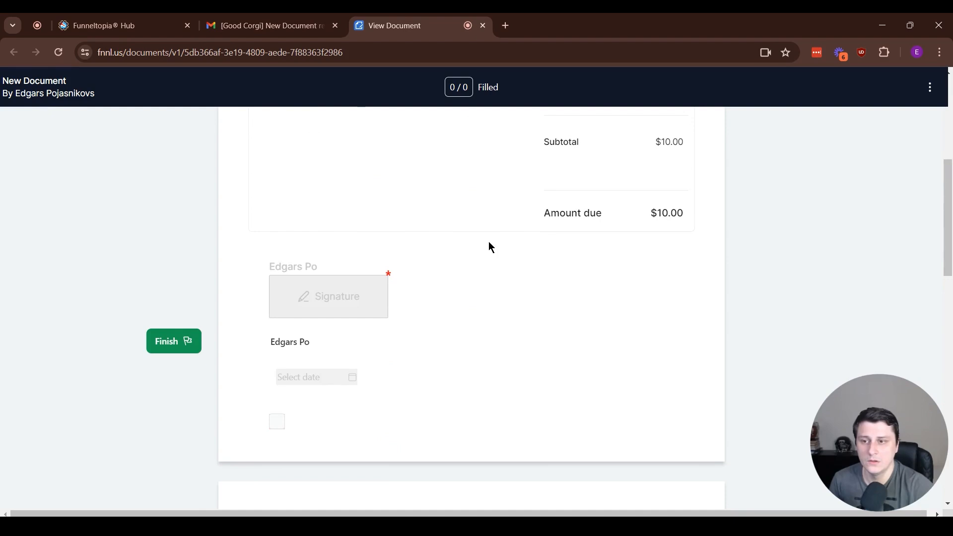
scroll(480, 285, "up", 4)
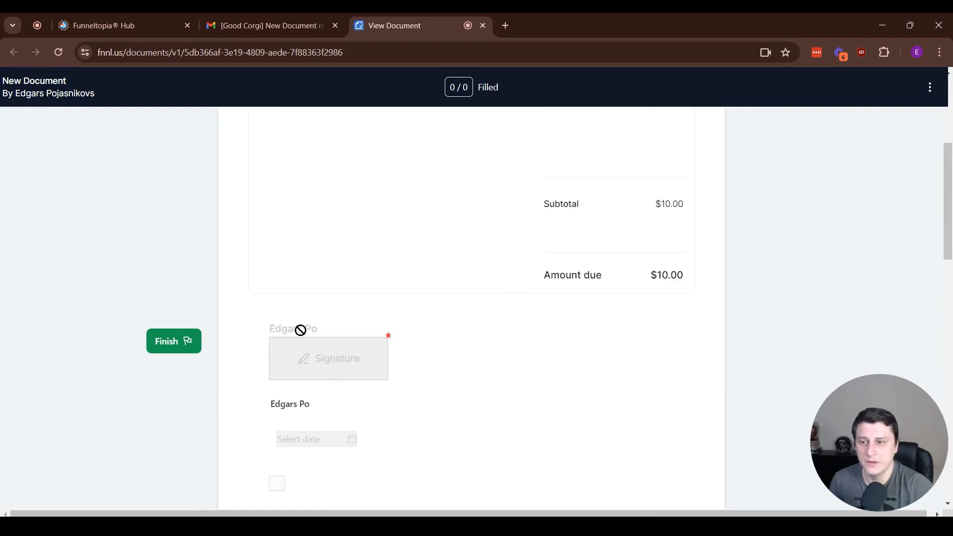
scroll(482, 318, "up", 5)
middle_click(432, 17)
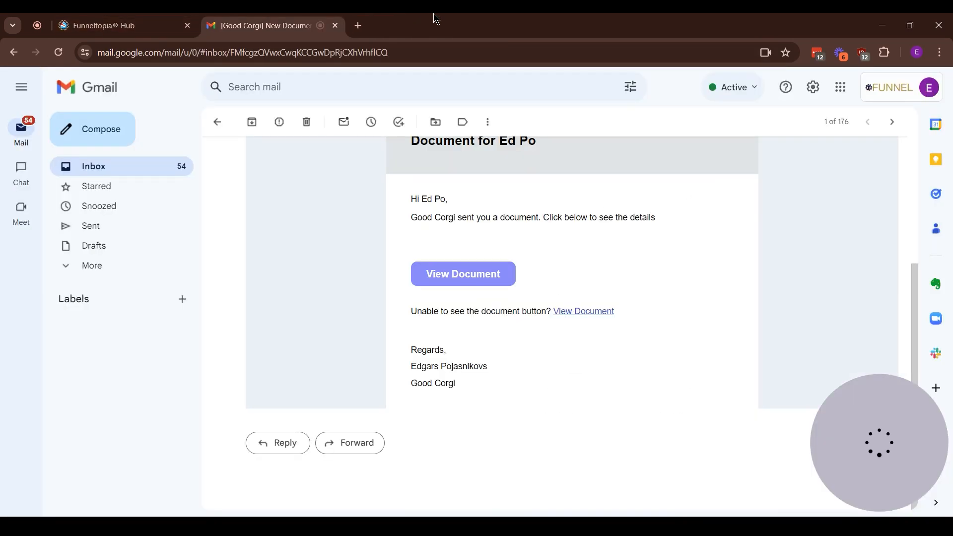
scroll(367, 176, "up", 4)
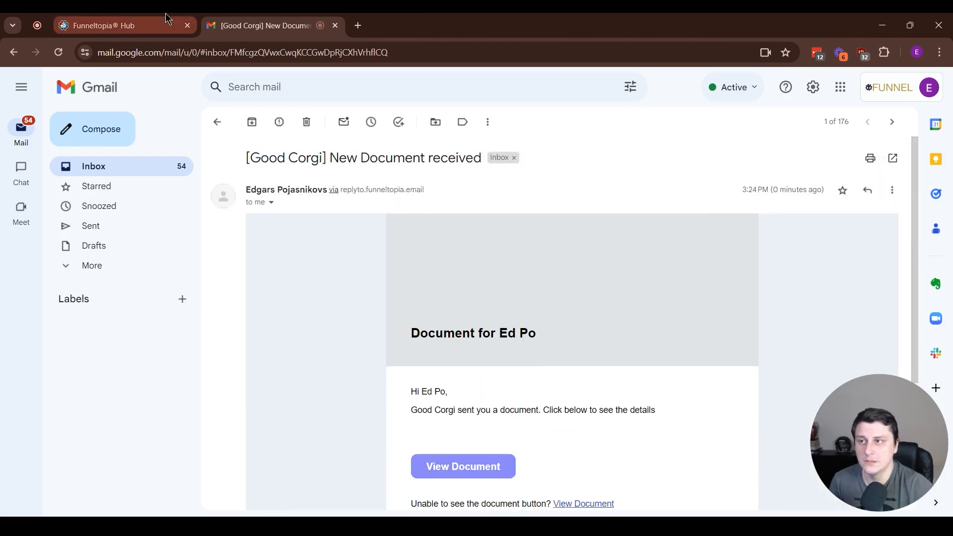
Step: Return to Funneltopia, leave the document editor and create a new workflow from scratch
mouse_move(165, 13)
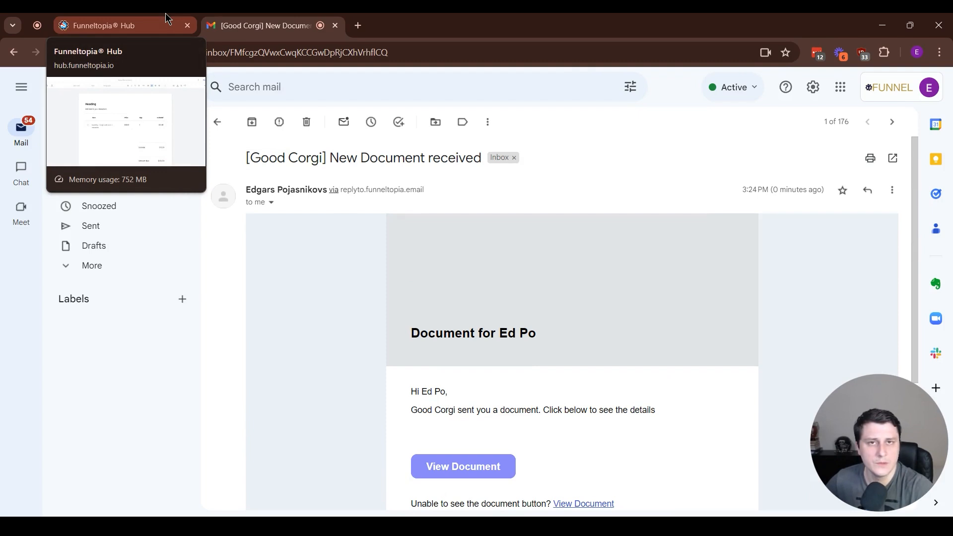
left_click(160, 20)
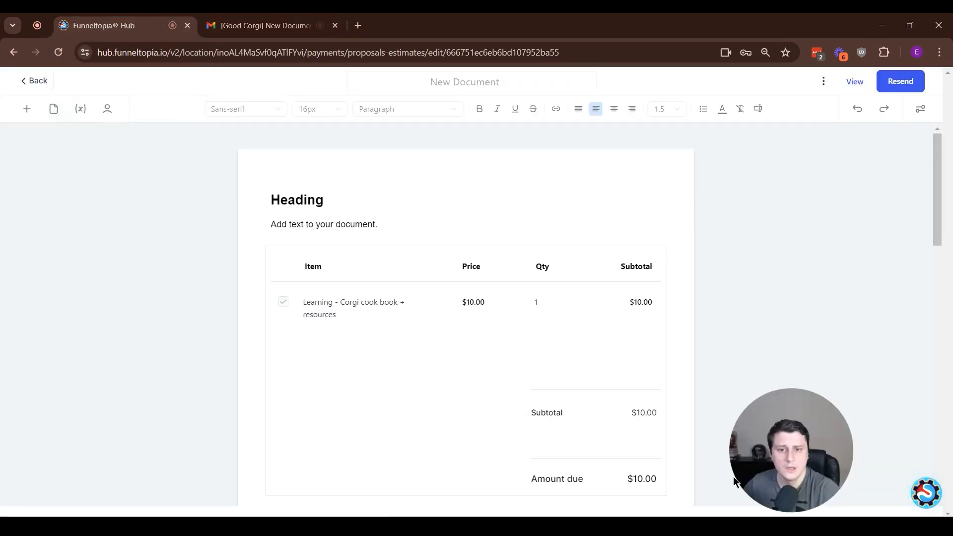
left_click(38, 83)
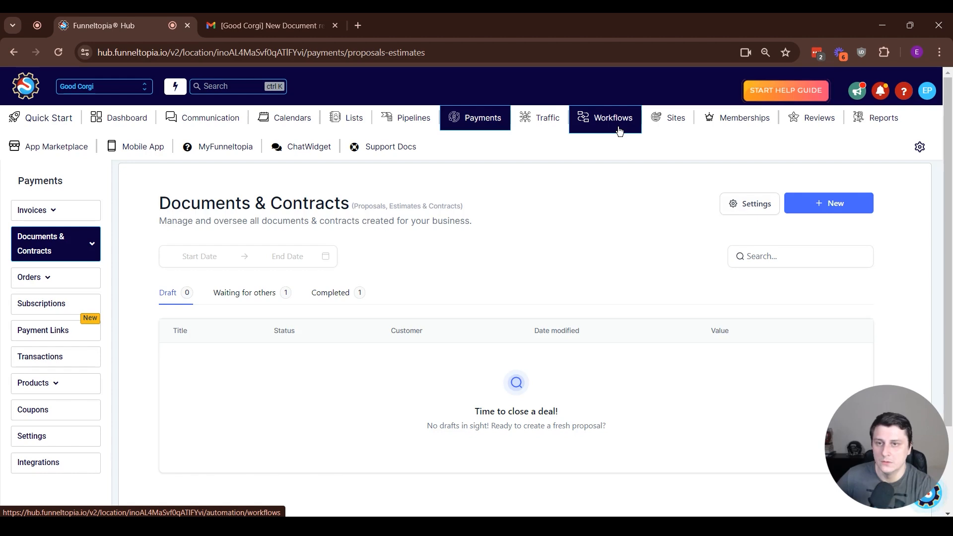
left_click(618, 127)
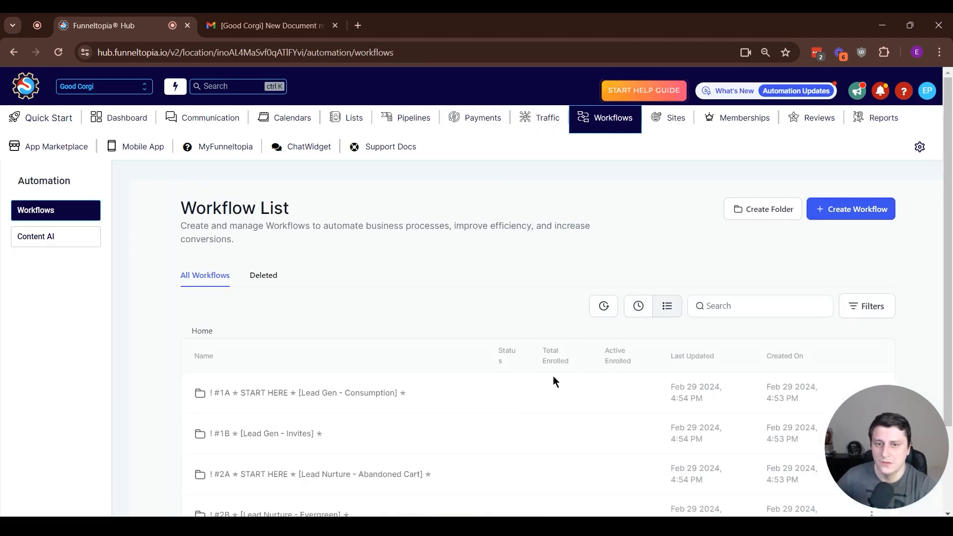
left_click(867, 213)
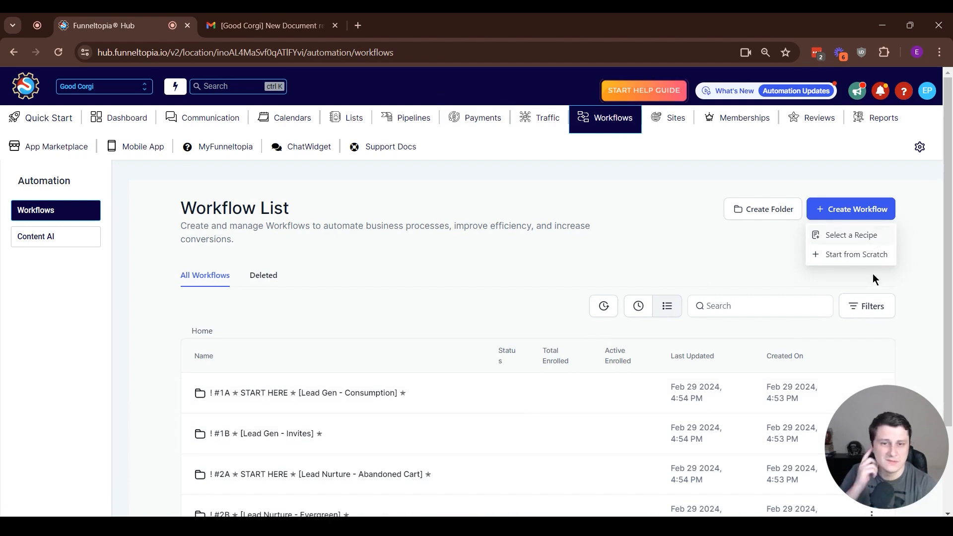
left_click(855, 254)
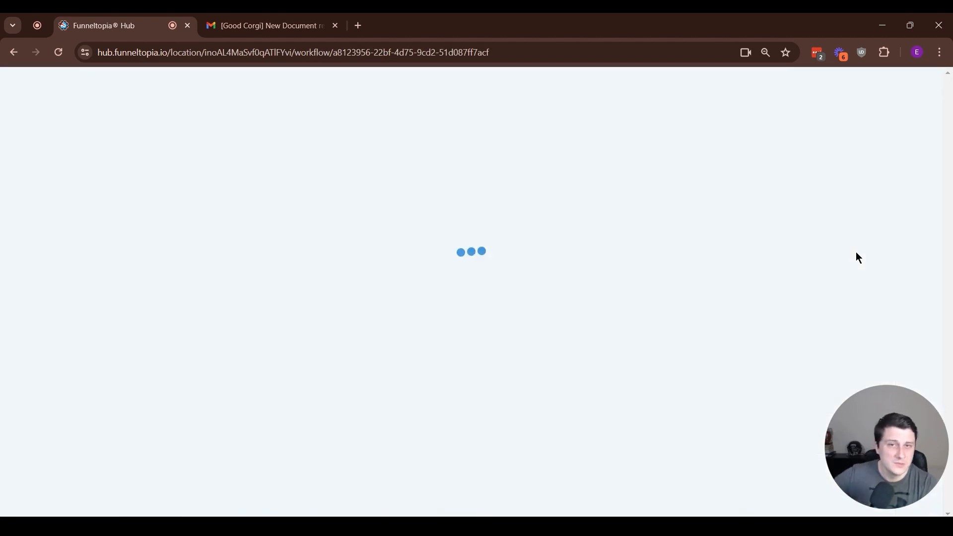
left_click_drag(901, 437, 63, 434)
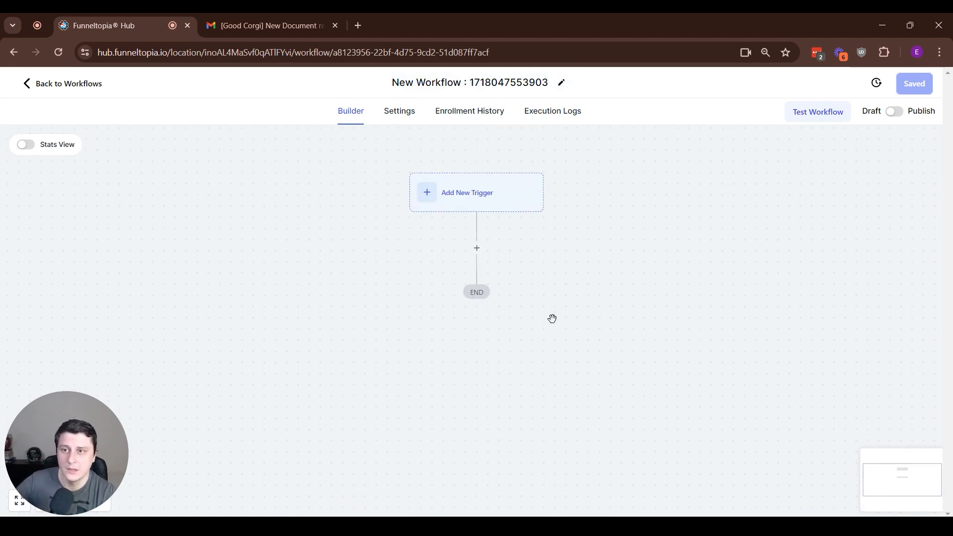
Step: Add a Form Submitted trigger filtered to the Free Corgi Pack Community Signup form, and save the trigger
left_click(483, 205)
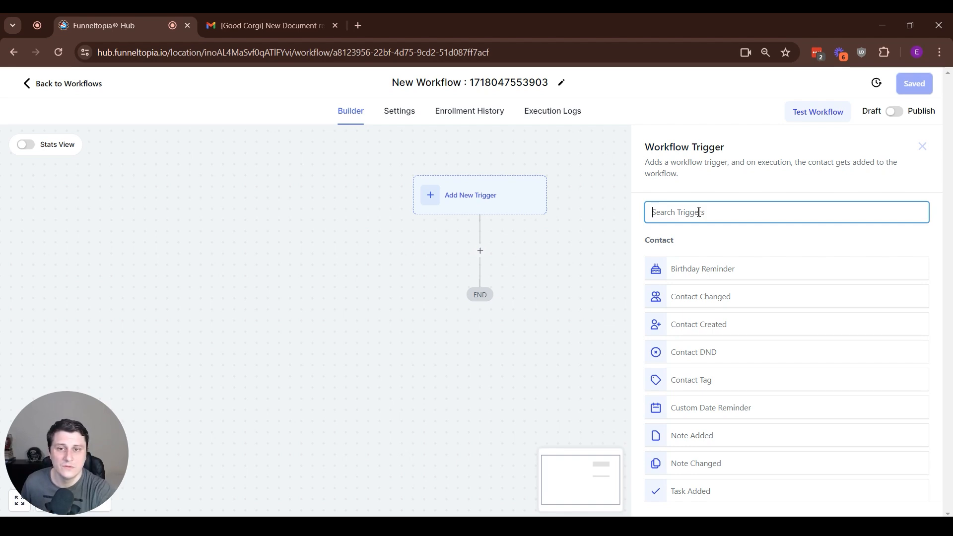
type("form")
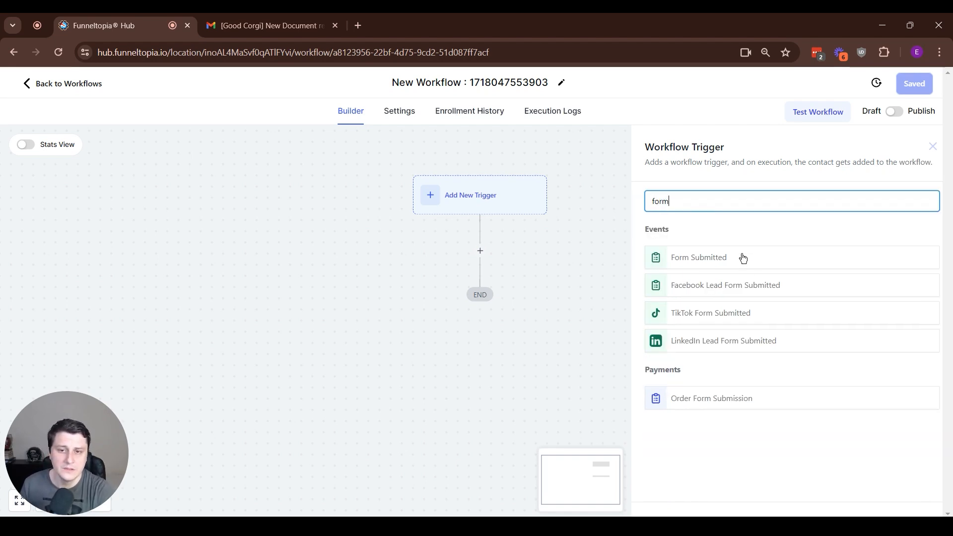
left_click(743, 258)
left_click(489, 319)
left_click(513, 333)
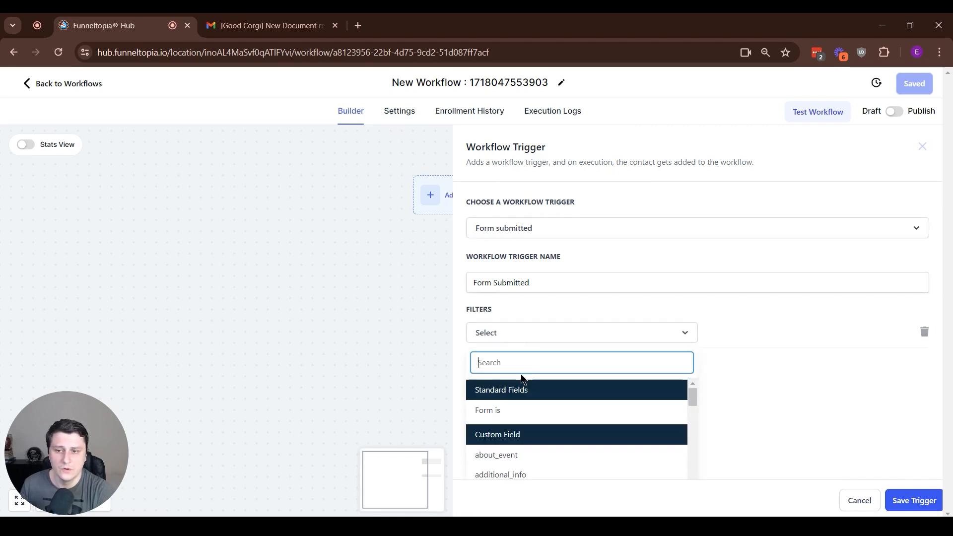
left_click(516, 409)
left_click(737, 341)
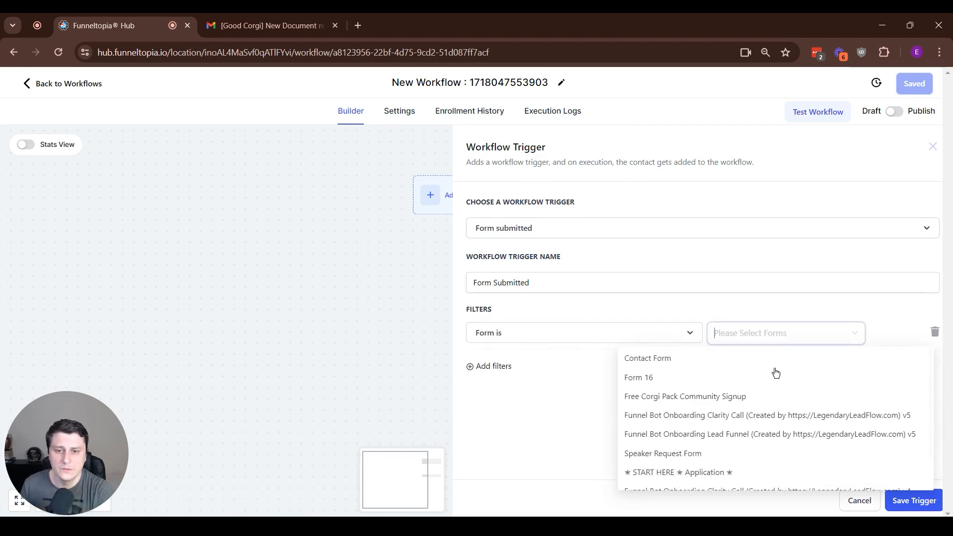
left_click(693, 397)
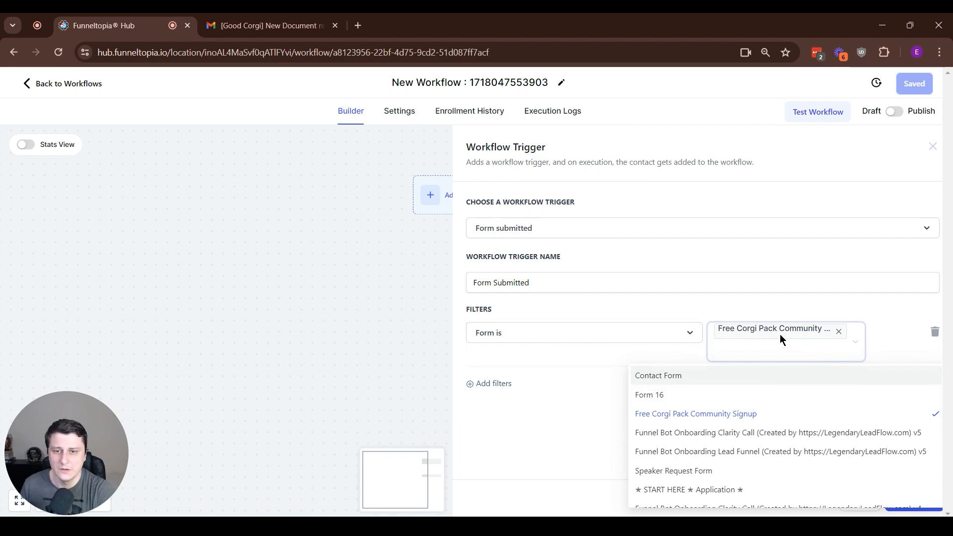
left_click(769, 334)
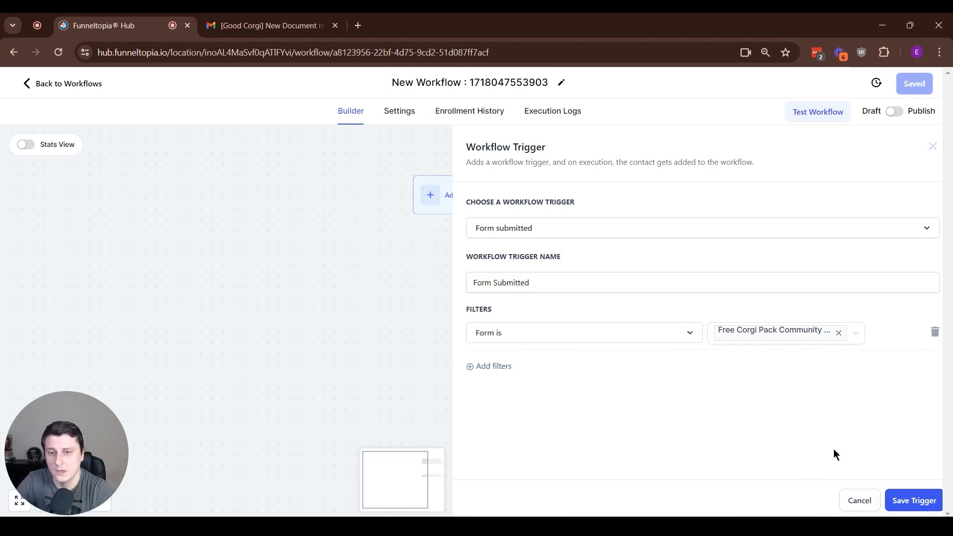
left_click(906, 500)
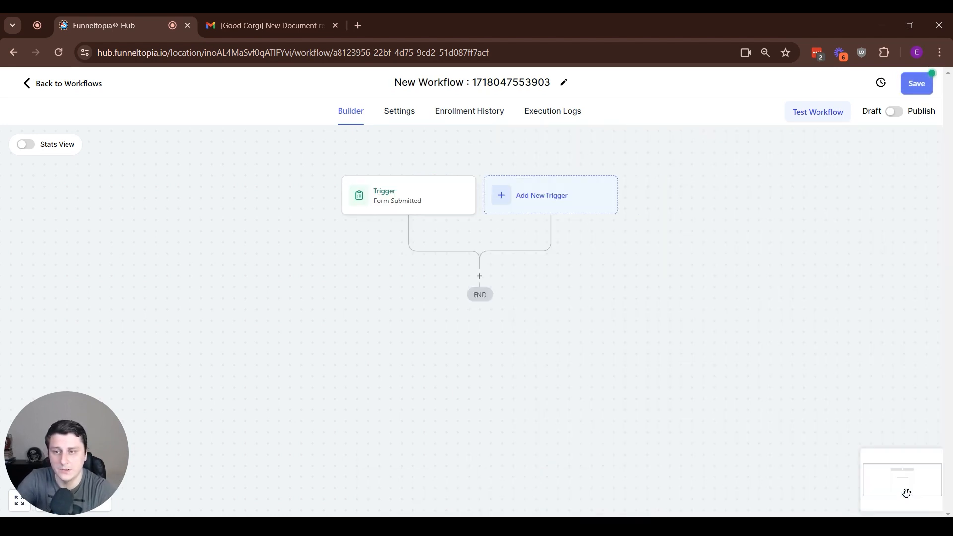
Step: Add a Send Documents & Contracts action with the first listed user as sender and the second Accelerator Engagement Letter template, and save it
left_click(481, 277)
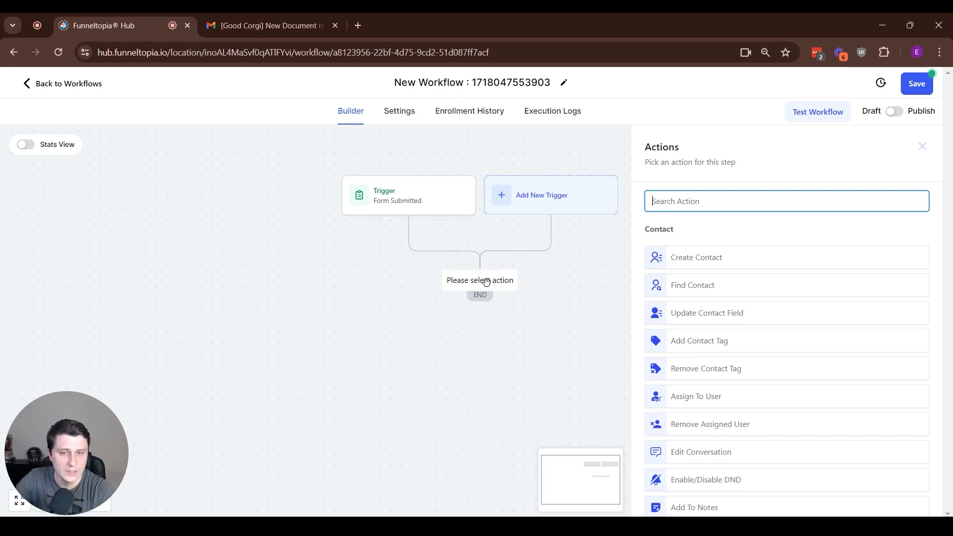
type("send")
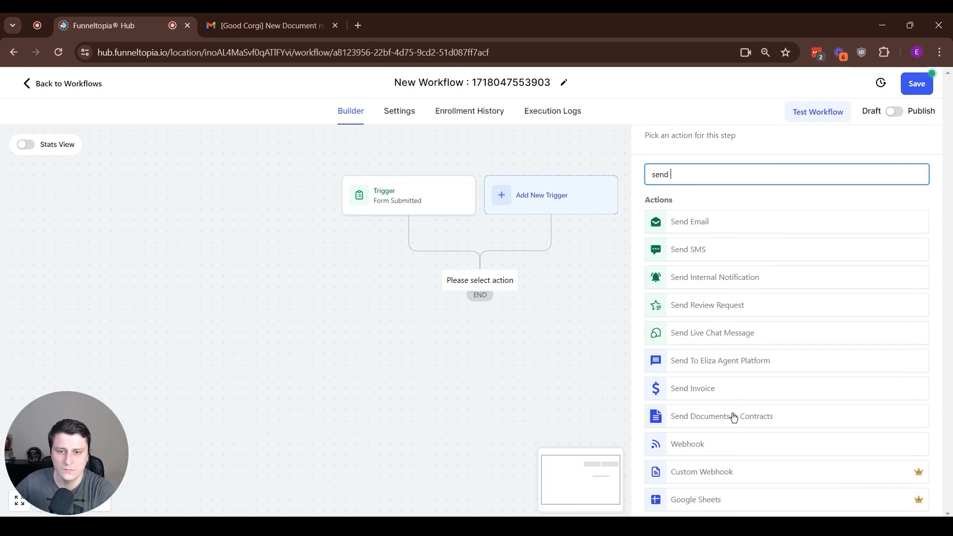
left_click(733, 414)
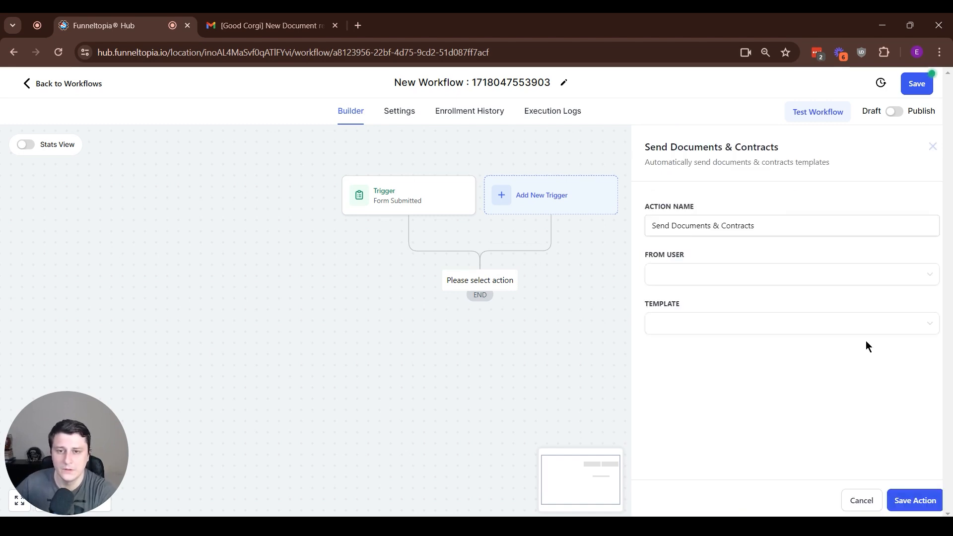
left_click(775, 282)
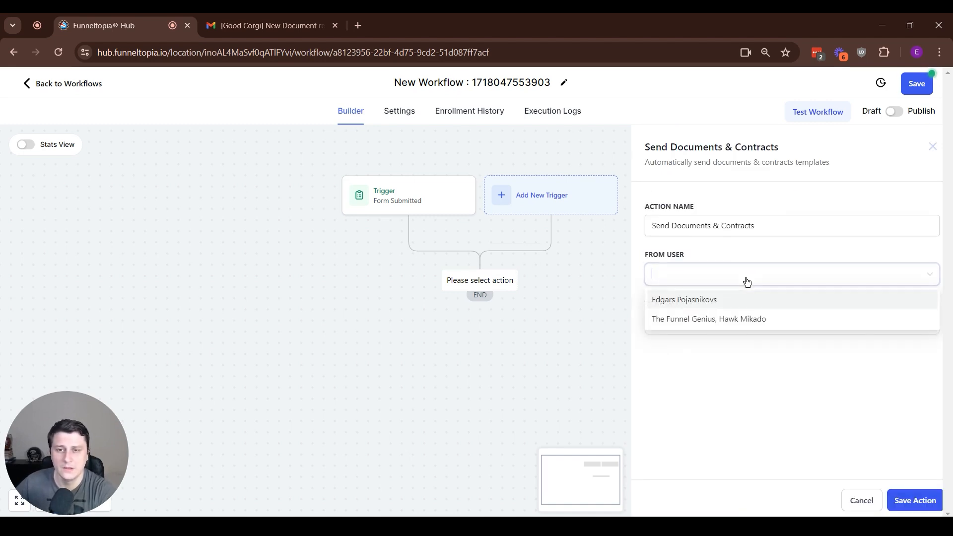
left_click(700, 306)
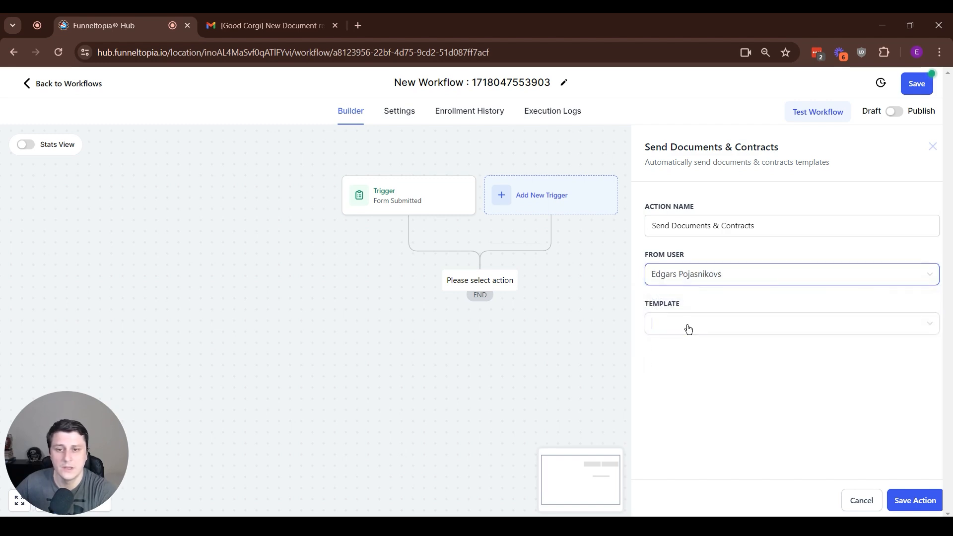
left_click(688, 326)
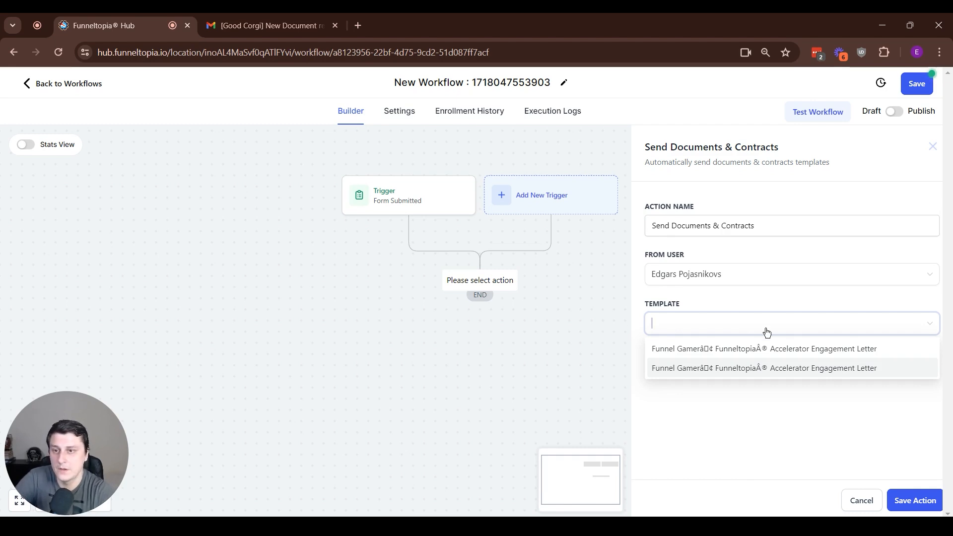
left_click(796, 373)
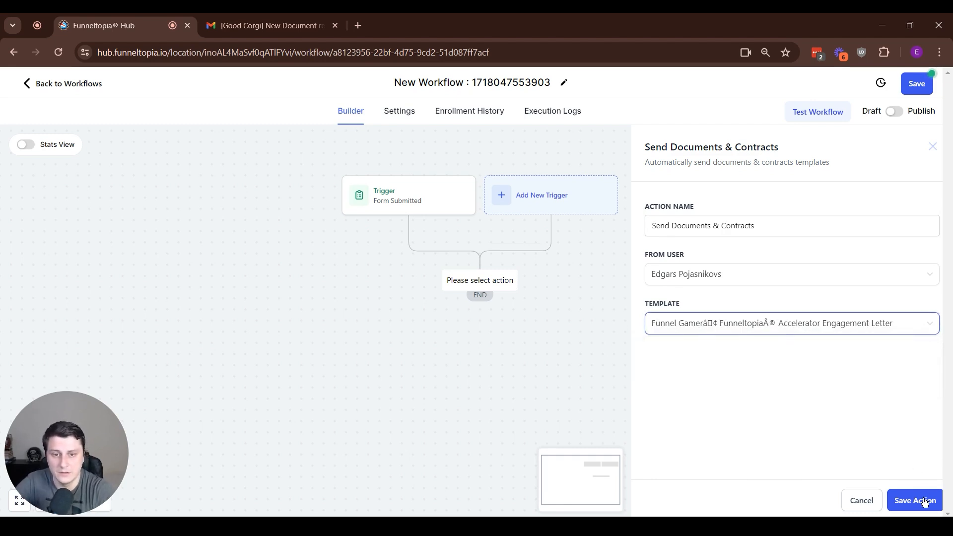
left_click(924, 499)
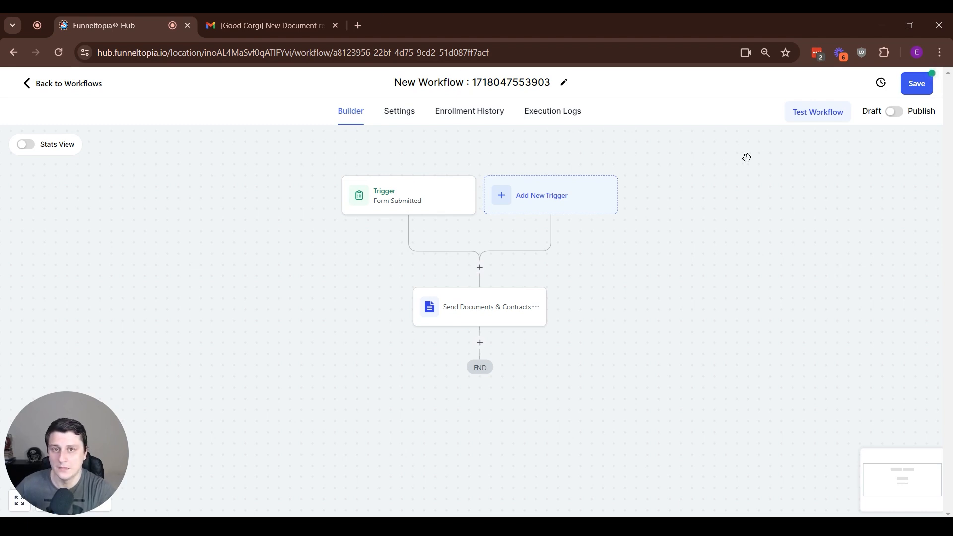
Step: Switch the workflow from Draft to Publish, review its contact re-entry and stop-on-response settings, and return to the builder
left_click(894, 111)
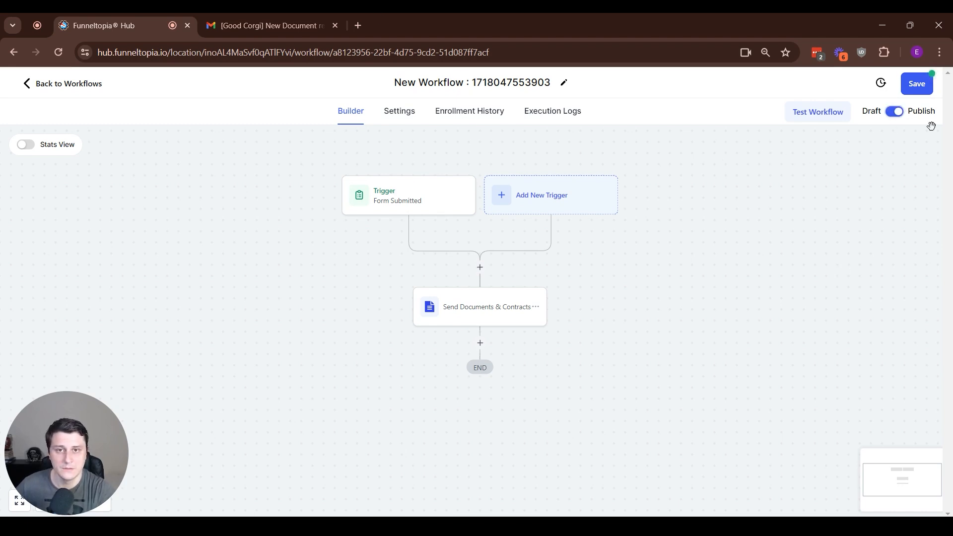
left_click(394, 113)
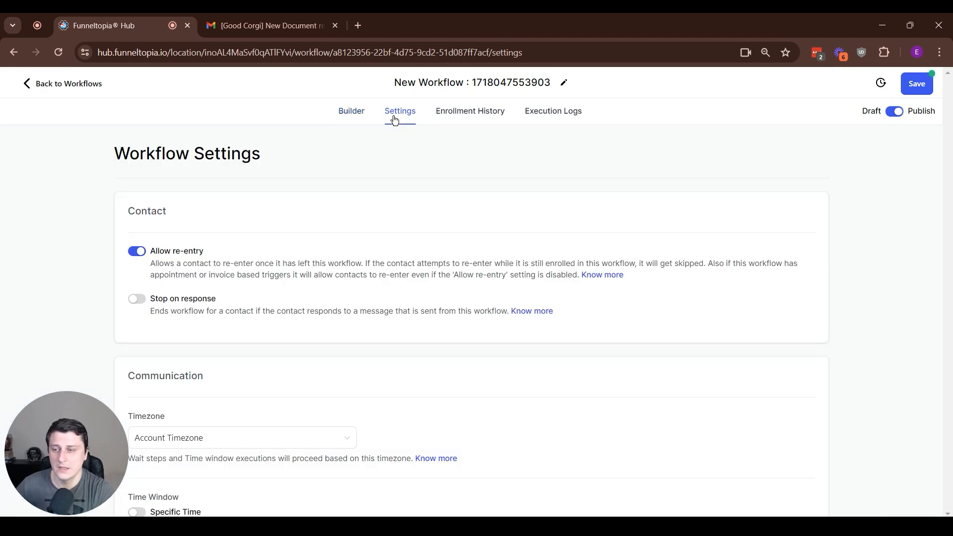
left_click(170, 266)
left_click_drag(156, 252, 204, 253)
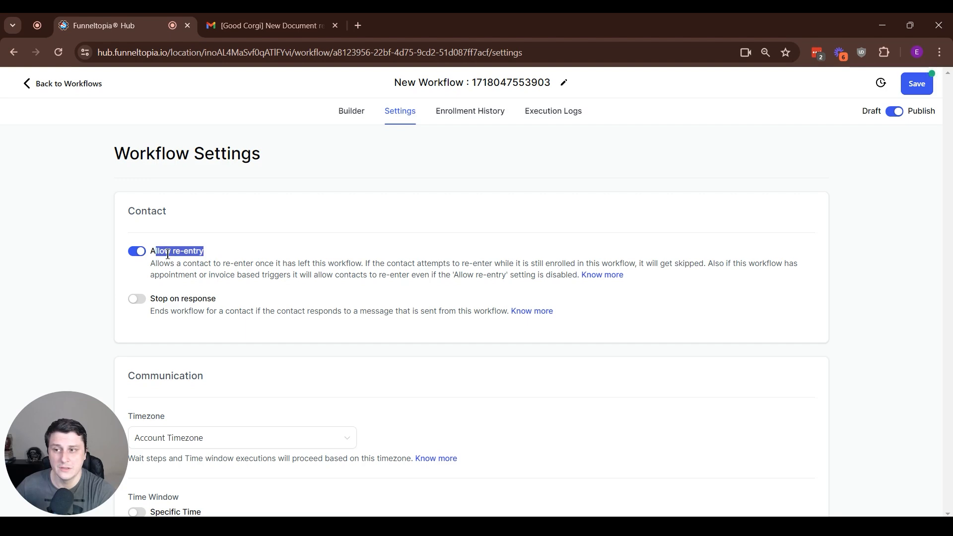
triple_click(165, 252)
left_click(254, 307)
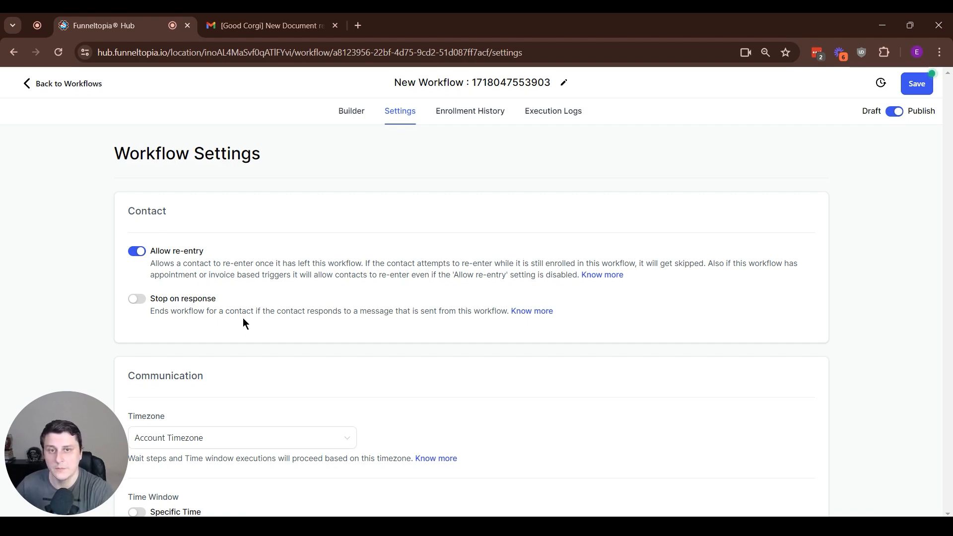
left_click(355, 109)
left_click_drag(625, 224, 647, 345)
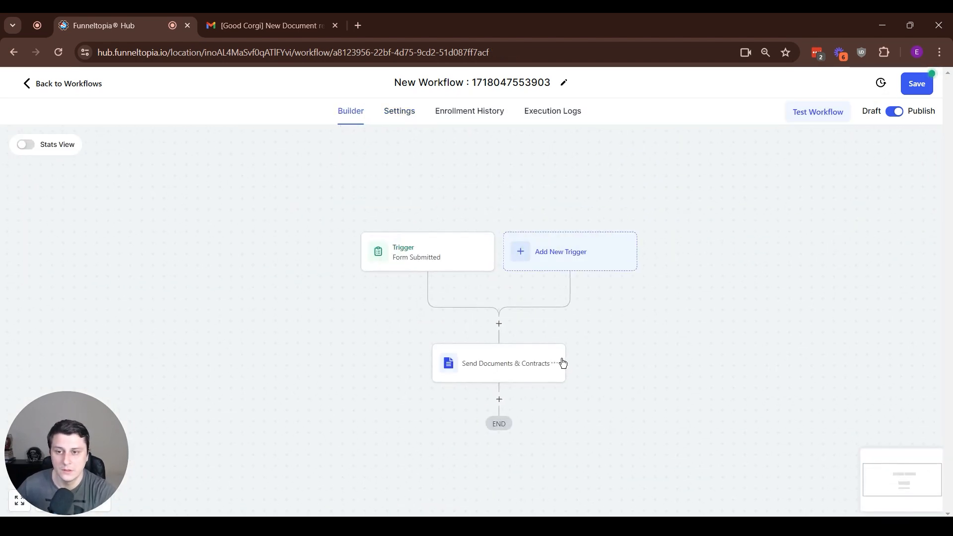
Step: Delete the Send Documents & Contracts action and the Form Submitted trigger from the workflow
left_click(495, 372)
left_click(661, 500)
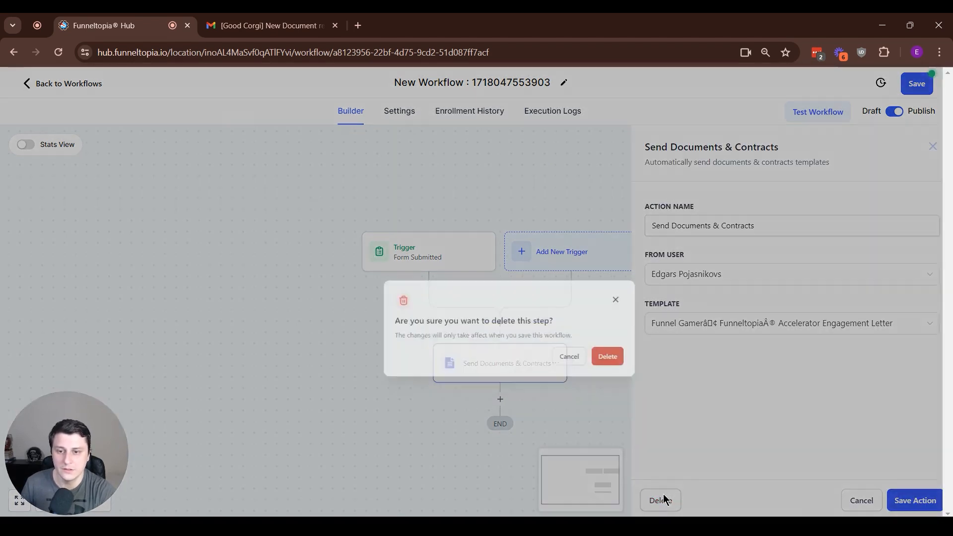
left_click(598, 328)
left_click(447, 269)
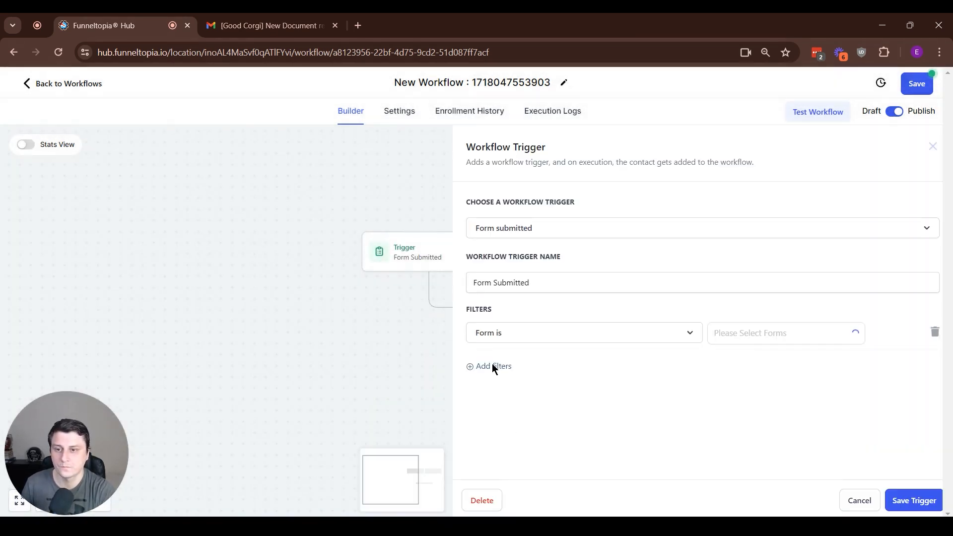
left_click(484, 498)
left_click(597, 326)
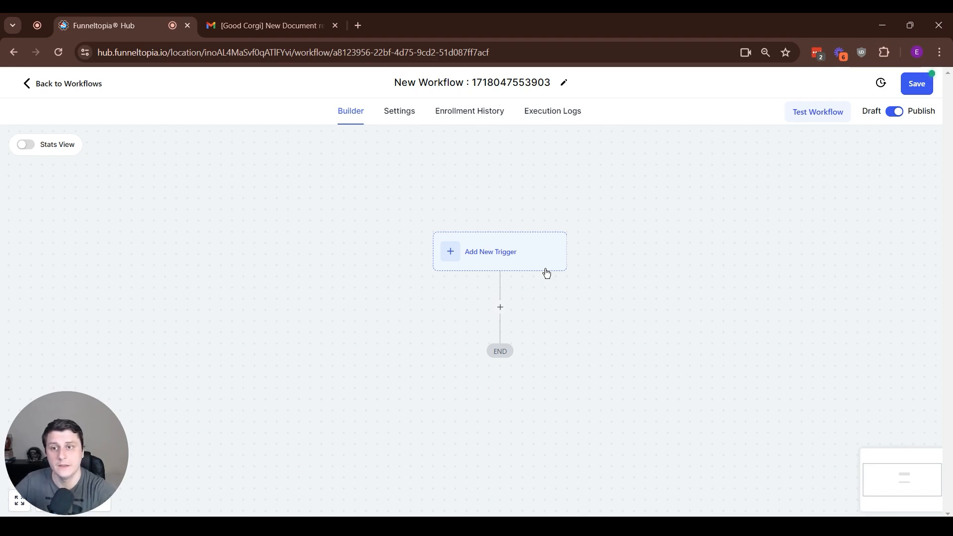
Step: Add an Invoice trigger with an Invoice Status filter, choose the status value, and save the trigger
left_click(502, 254)
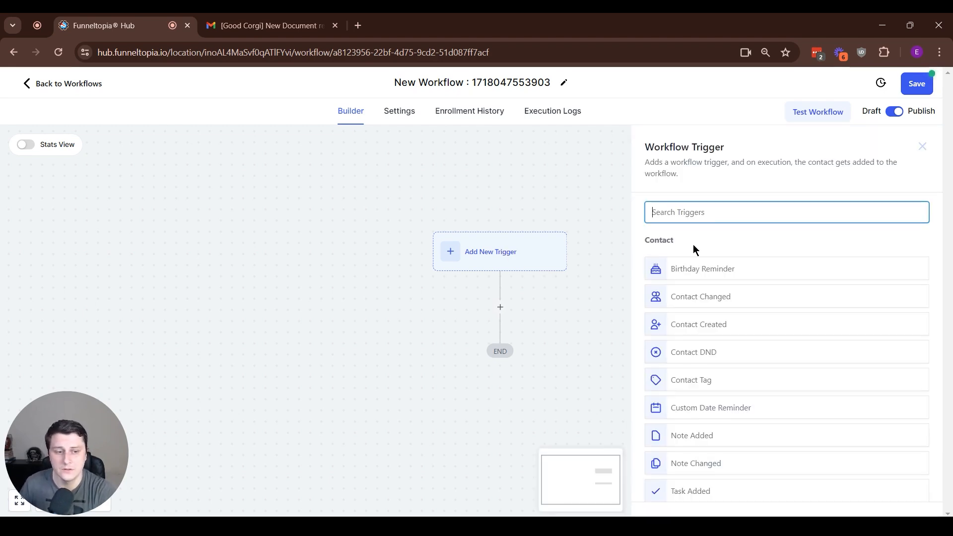
type("invoice")
left_click(690, 263)
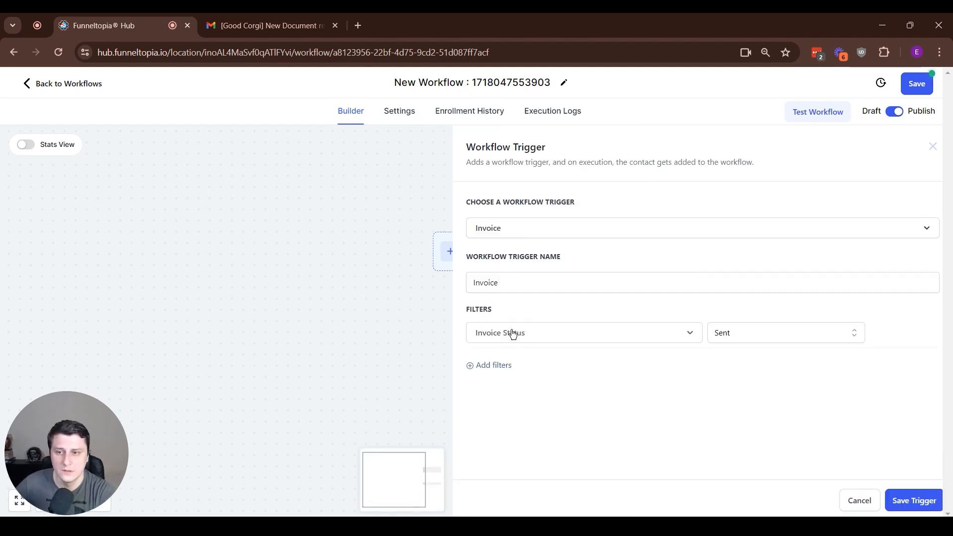
left_click(801, 333)
left_click(749, 398)
left_click(733, 339)
left_click(736, 383)
left_click(496, 365)
left_click(913, 500)
left_click(913, 499)
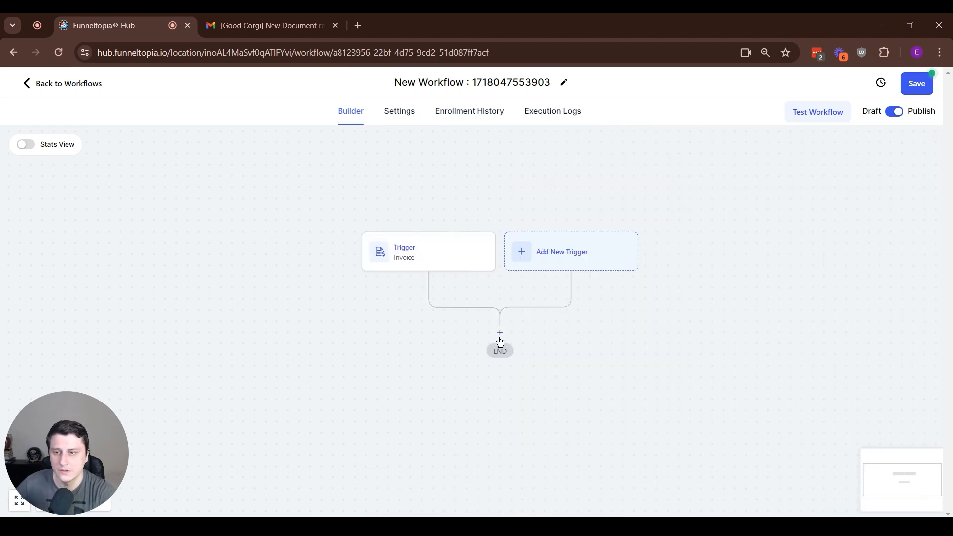
Step: Add a Send Documents & Contracts action with the first listed user as sender and the Accelerator Engagement Letter template, and save it
left_click(500, 333)
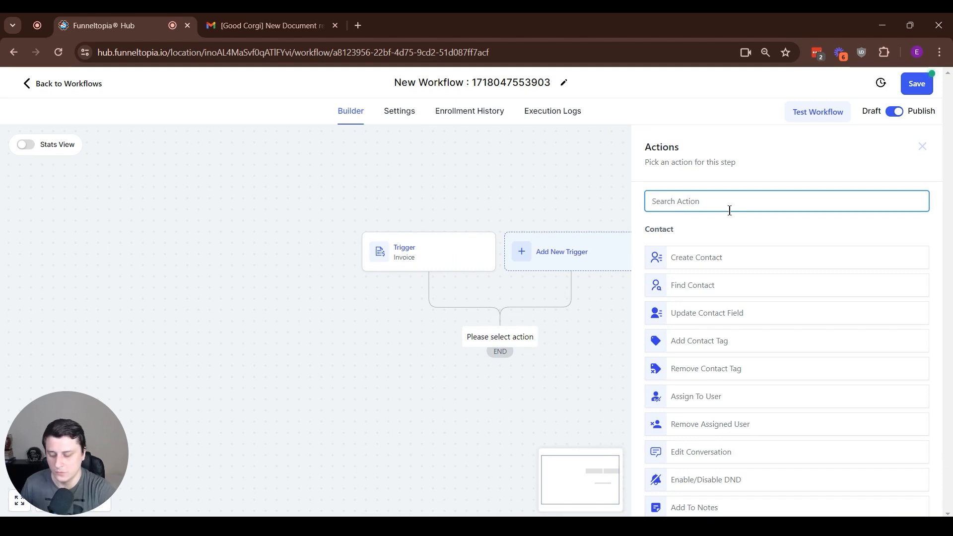
type("send")
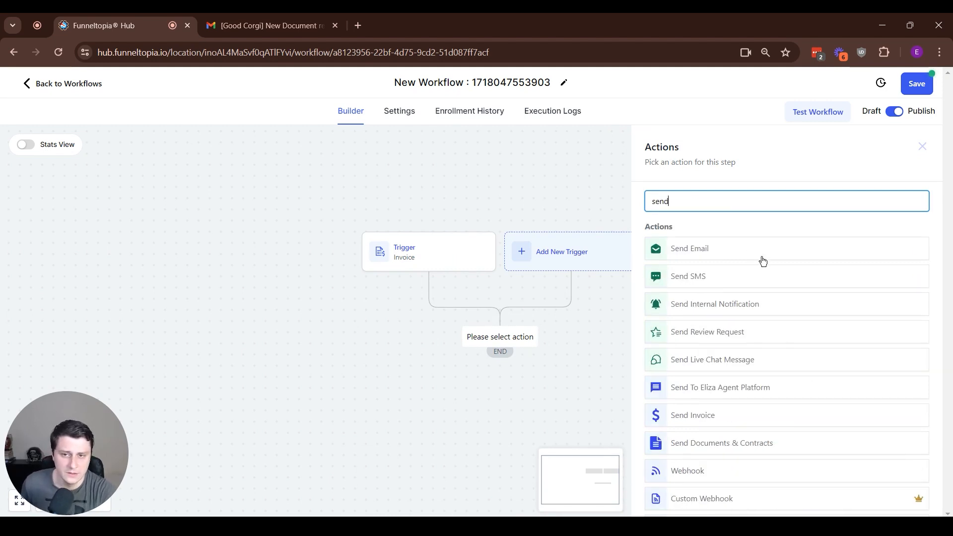
left_click(724, 450)
left_click(701, 272)
left_click(707, 300)
left_click(689, 325)
left_click(690, 368)
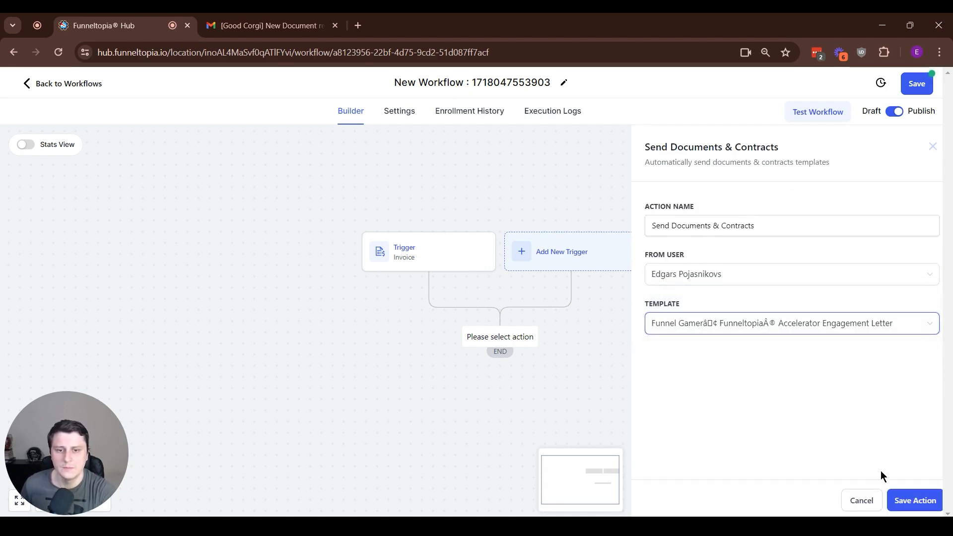
left_click(915, 501)
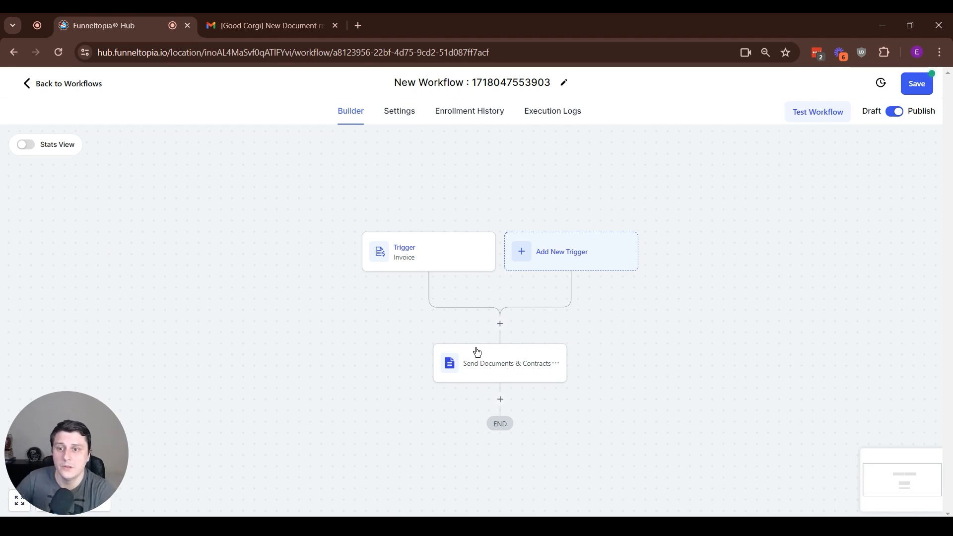
Step: Leave the workflow builder, discarding the unsaved changes, and go to the Invoices page in Payments
left_click(62, 84)
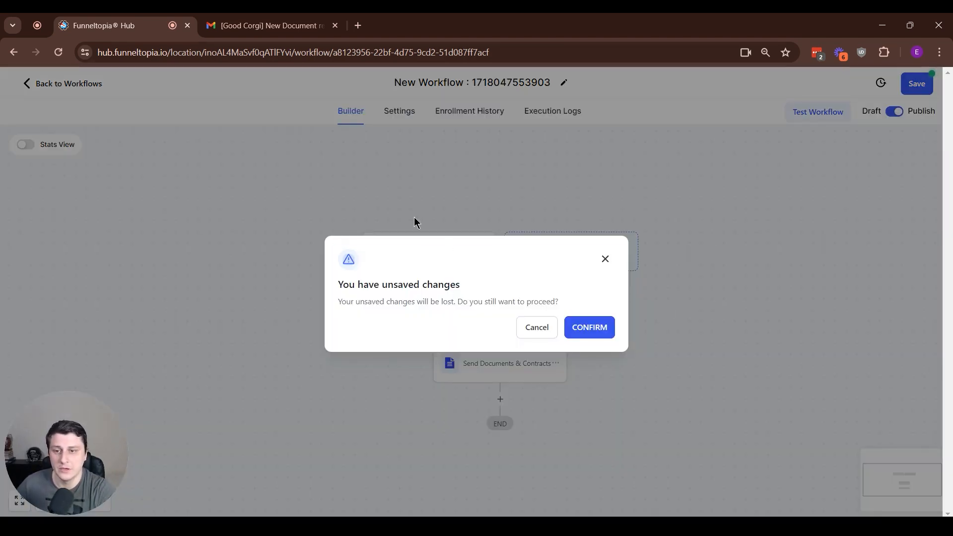
left_click(579, 329)
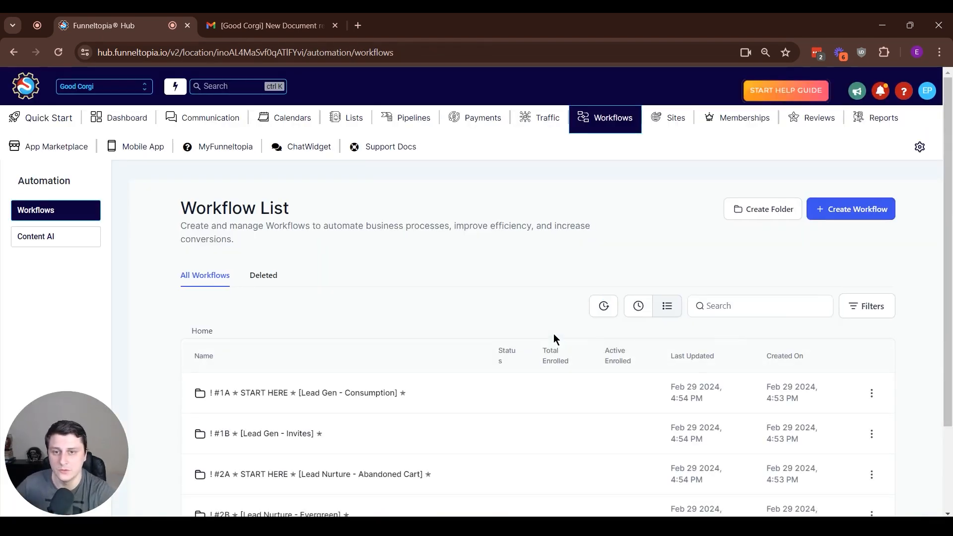
left_click(540, 117)
left_click(489, 122)
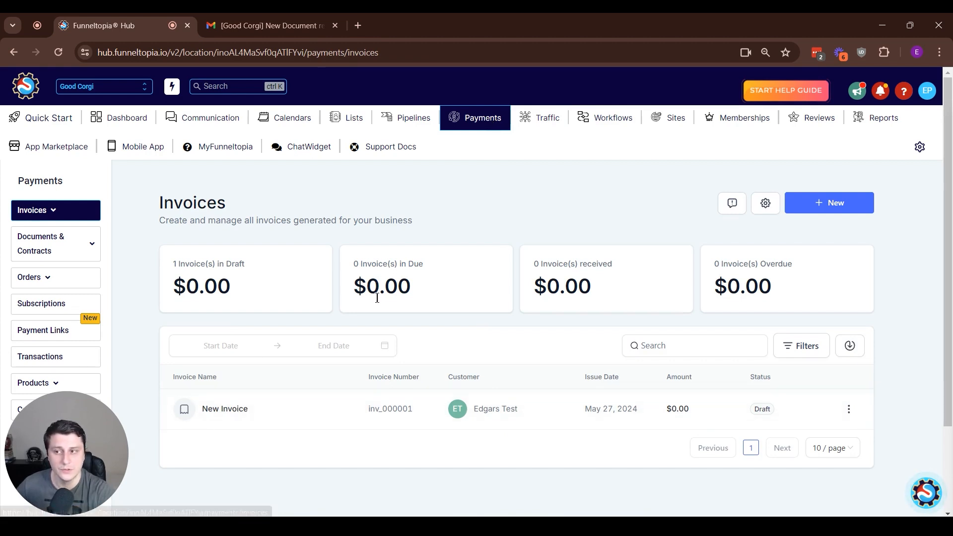
Step: Open the Funneltopia support widget to view the available help options
mouse_move(43, 231)
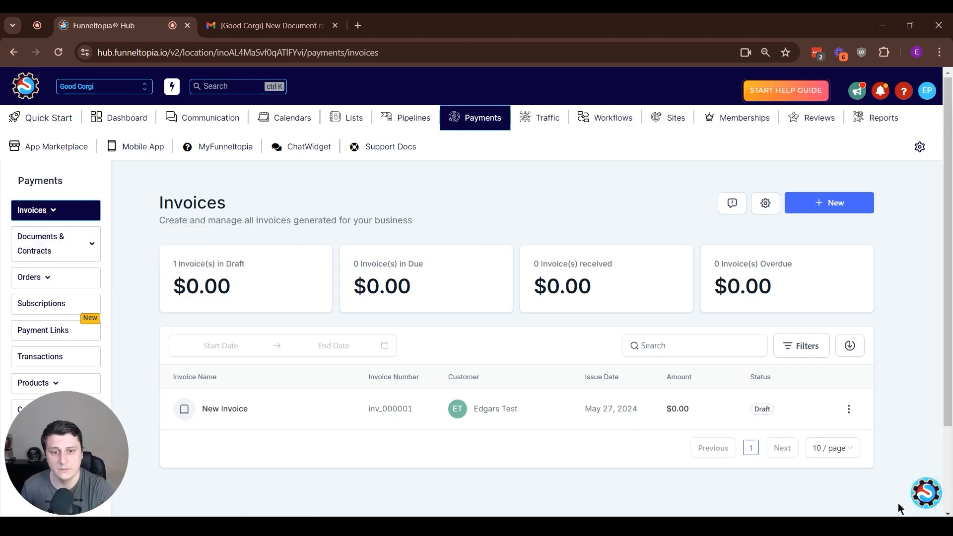
left_click(926, 493)
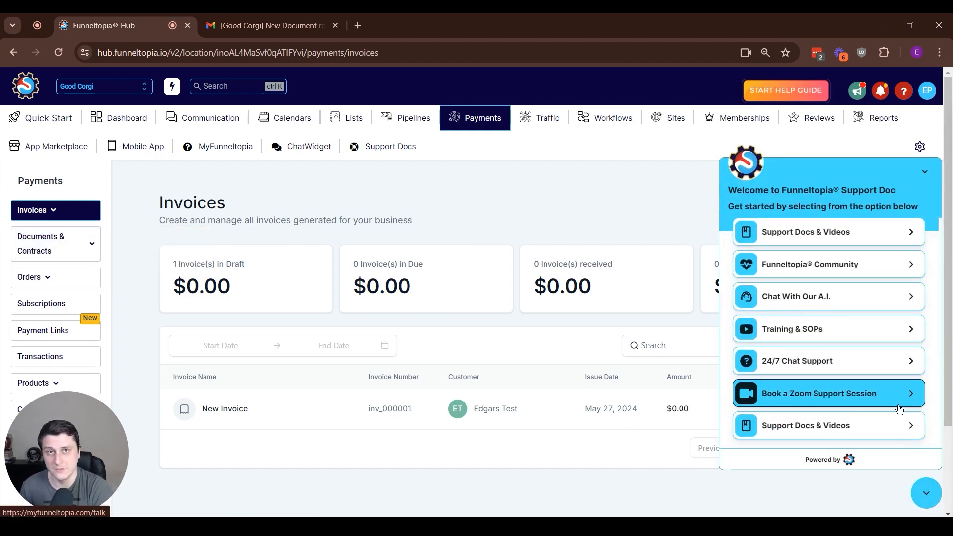